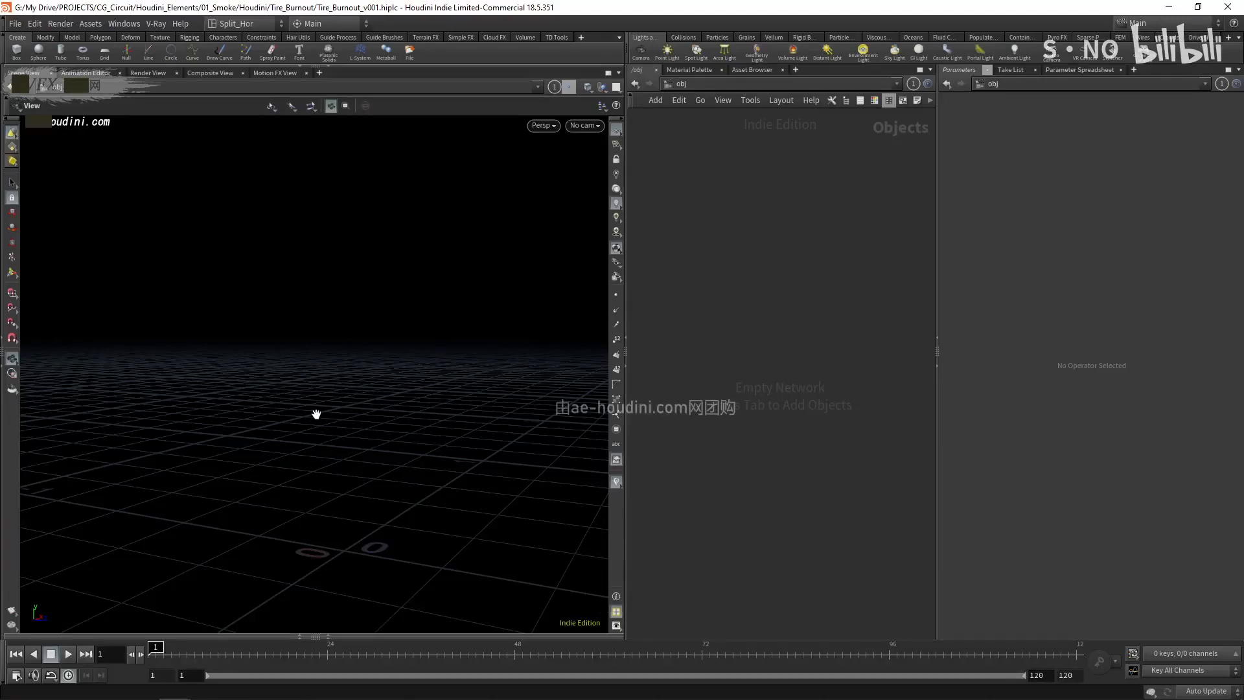
pyautogui.moveTo(321, 432)
pyautogui.mouseDown(button='middle')
pyautogui.moveTo(324, 489)
pyautogui.moveTo(259, 453)
pyautogui.moveTo(300, 430)
pyautogui.mouseUp(button='middle')
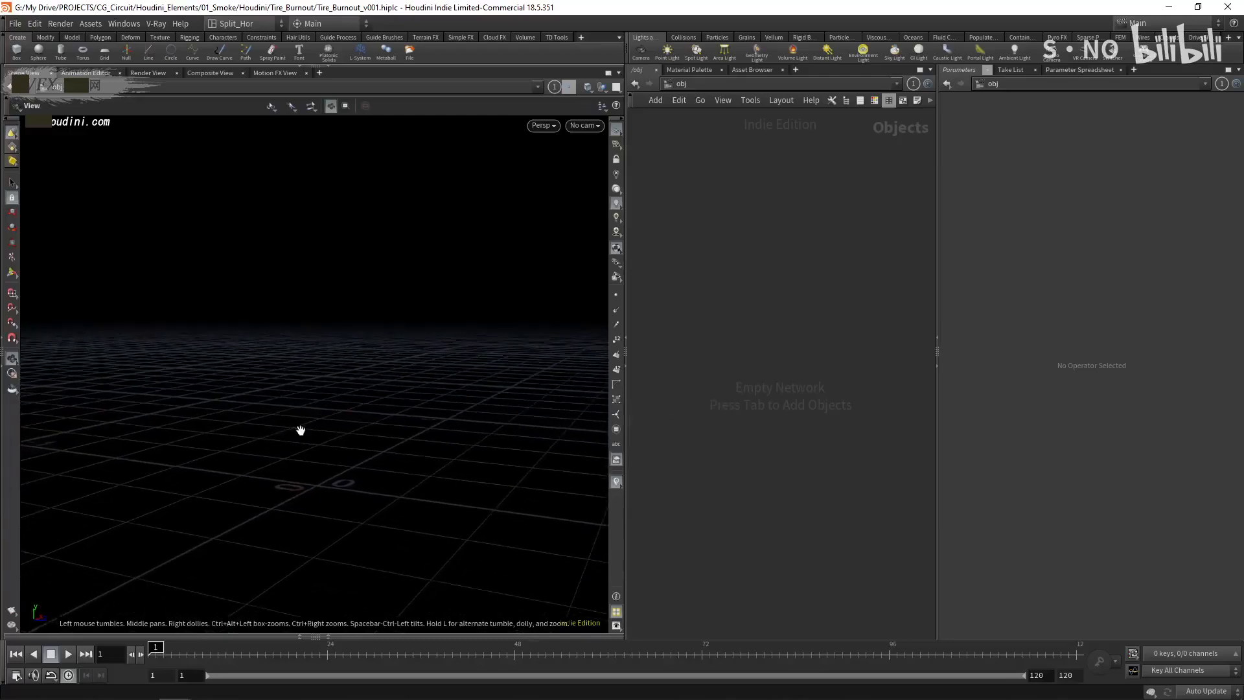
pyautogui.moveTo(301, 430); pyautogui.dragTo(301, 439)
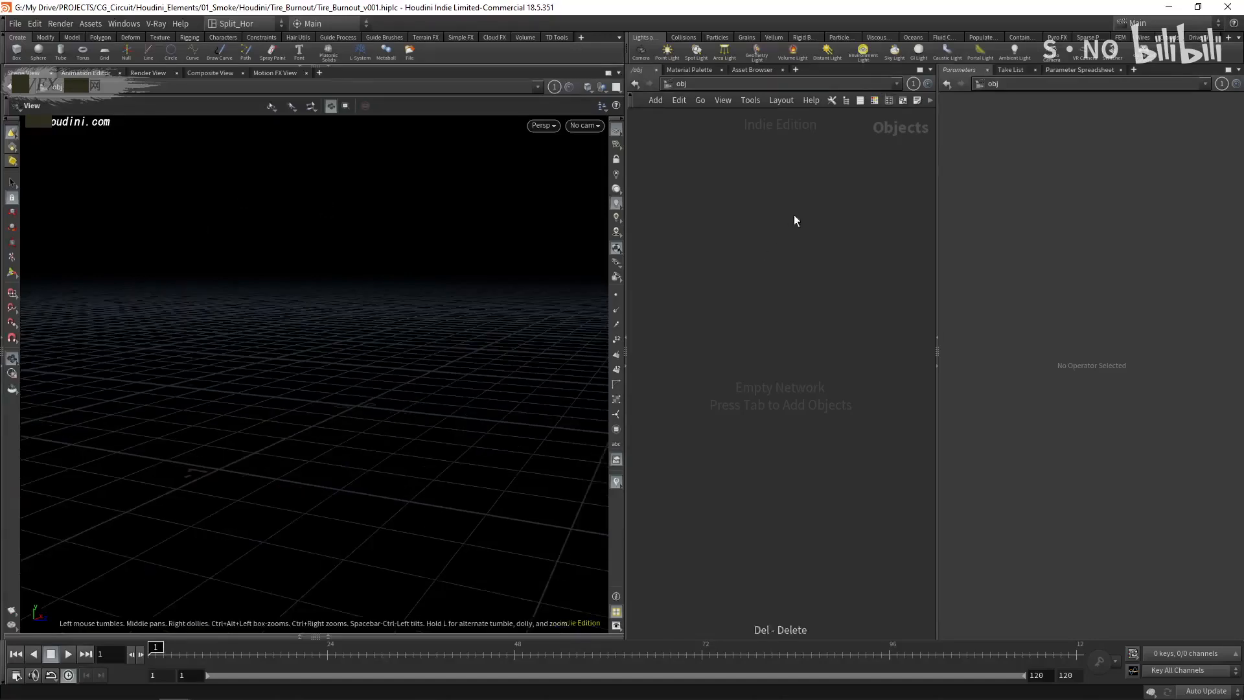
# - Create a Geometry object in the empty network and rename it tire_import
pyautogui.press('Tab')
pyautogui.write('ge')
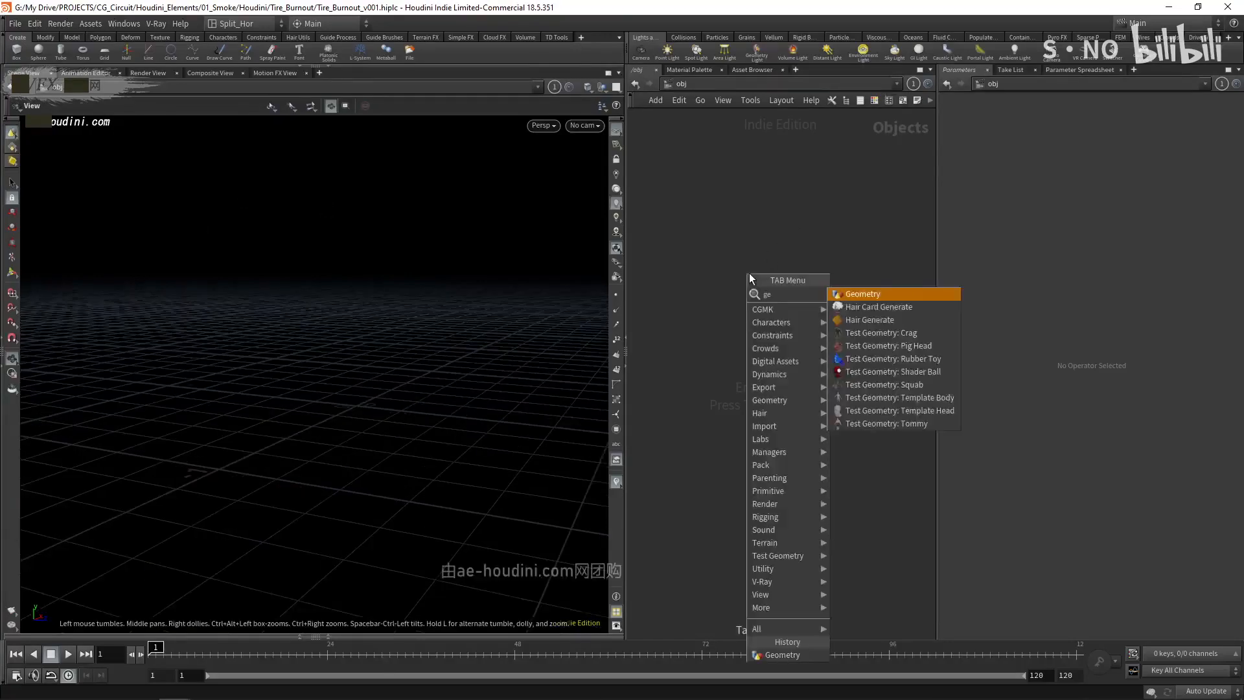
pyautogui.press('Return')
pyautogui.click(749, 273)
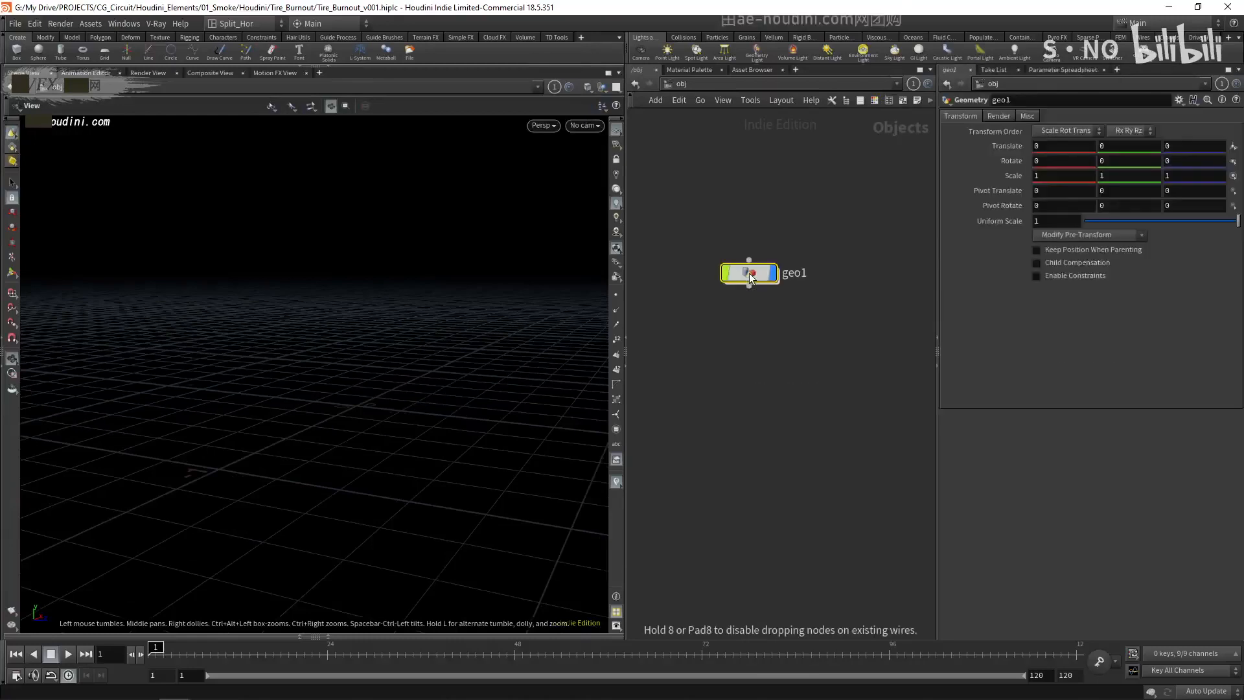
pyautogui.doubleClick(795, 275)
pyautogui.write('tire_')
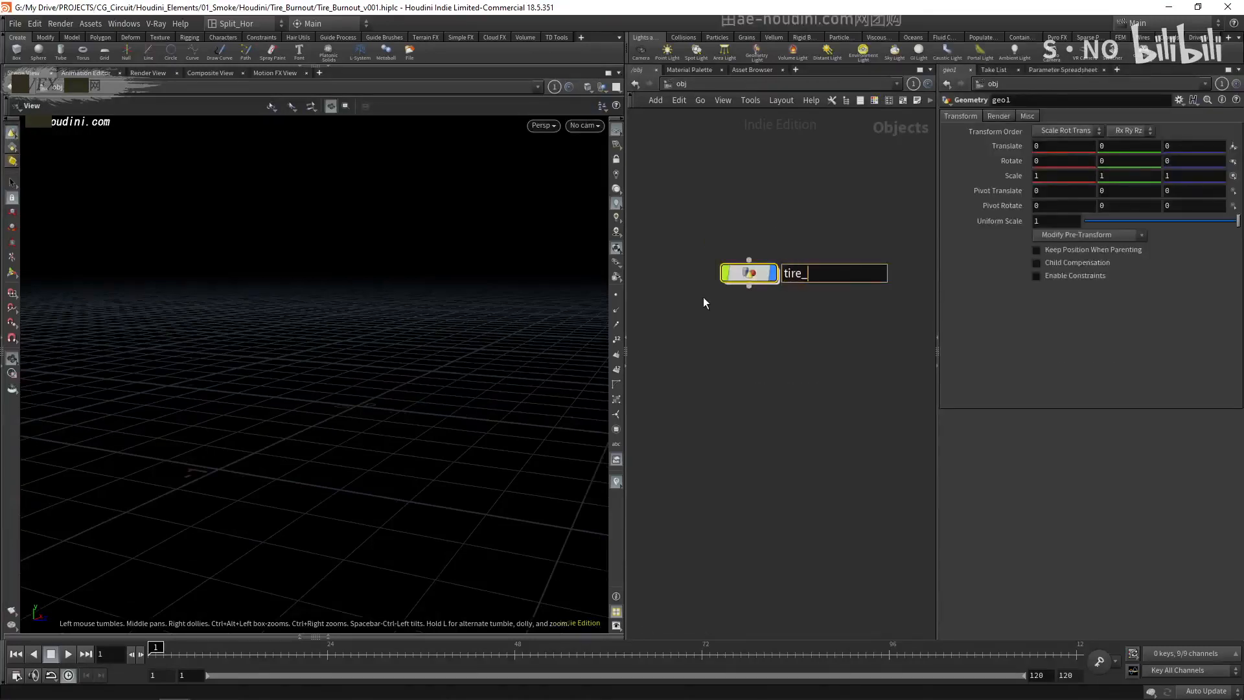
pyautogui.write('import')
pyautogui.press('Return')
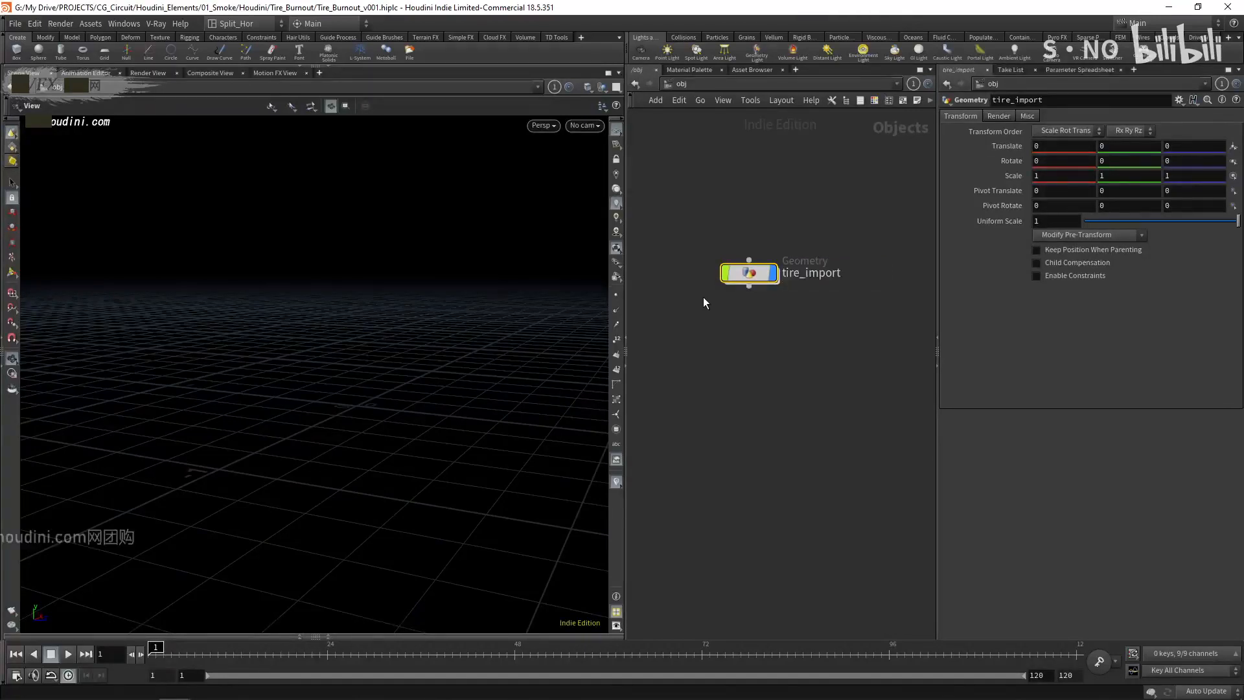
# - Go inside tire_import and add an Alembic node
pyautogui.doubleClick(749, 273)
pyautogui.press('Tab')
pyautogui.write('alembic')
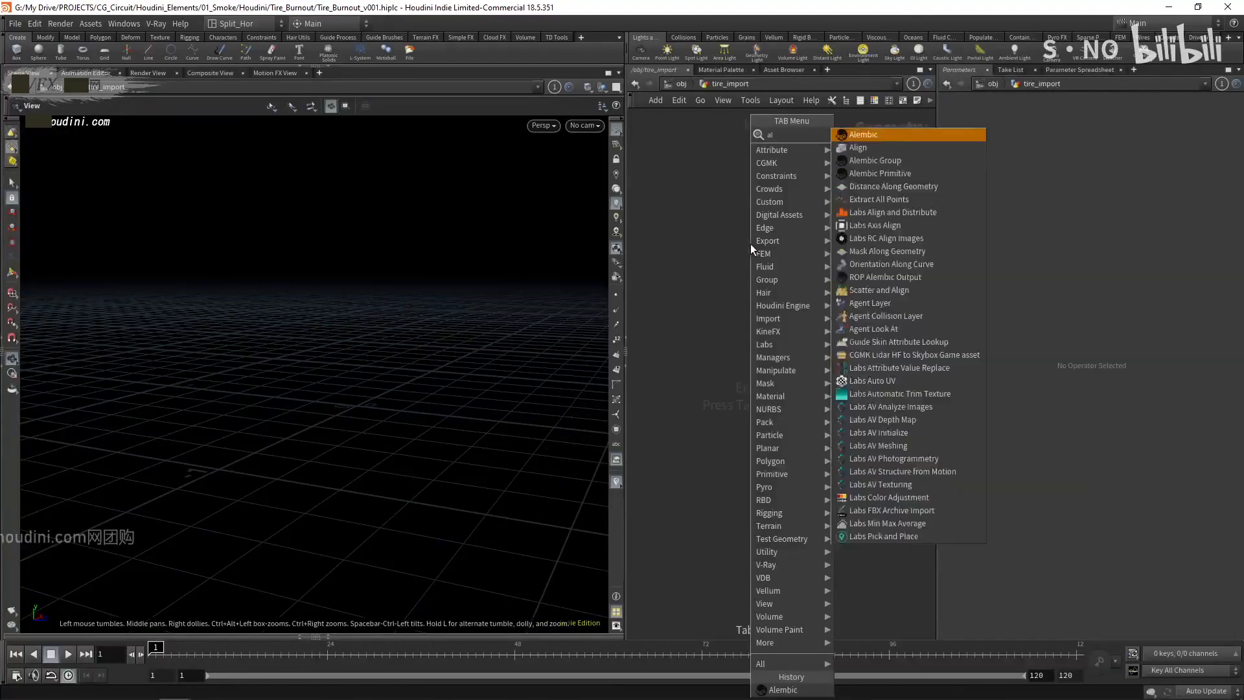
pyautogui.press('Return')
pyautogui.click(751, 244)
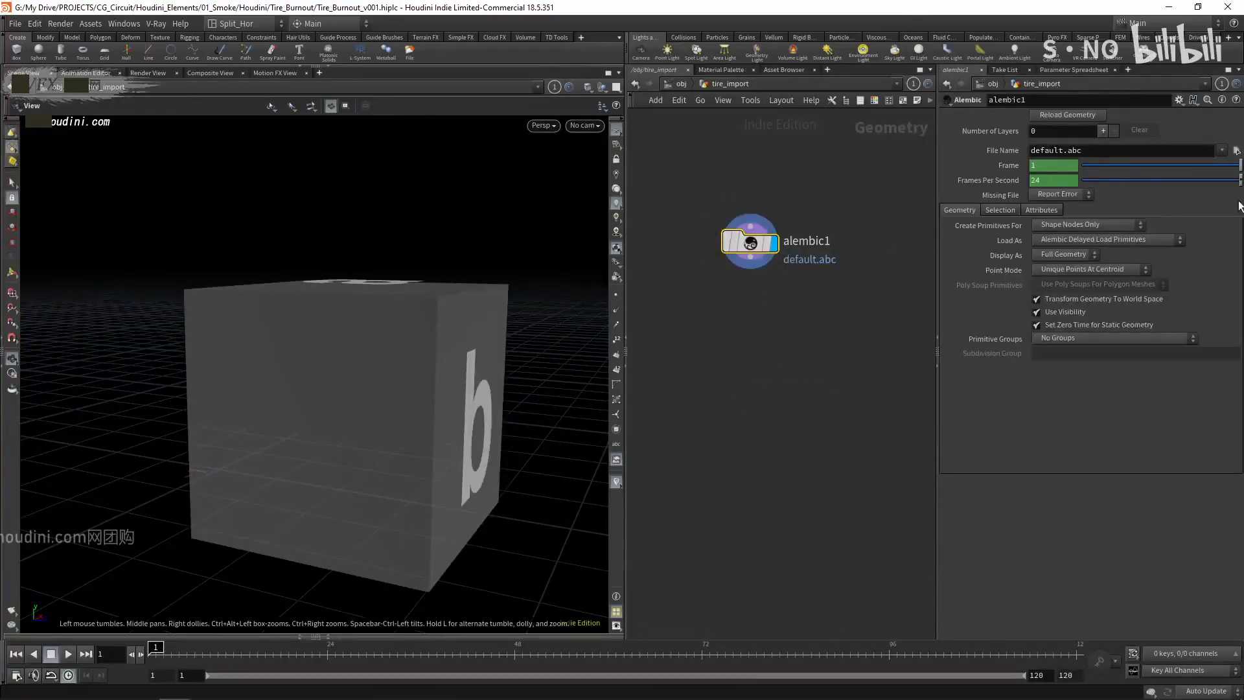
# - Load tire_animated.abc from the ASSETS folder into the Alembic node
pyautogui.click(1235, 149)
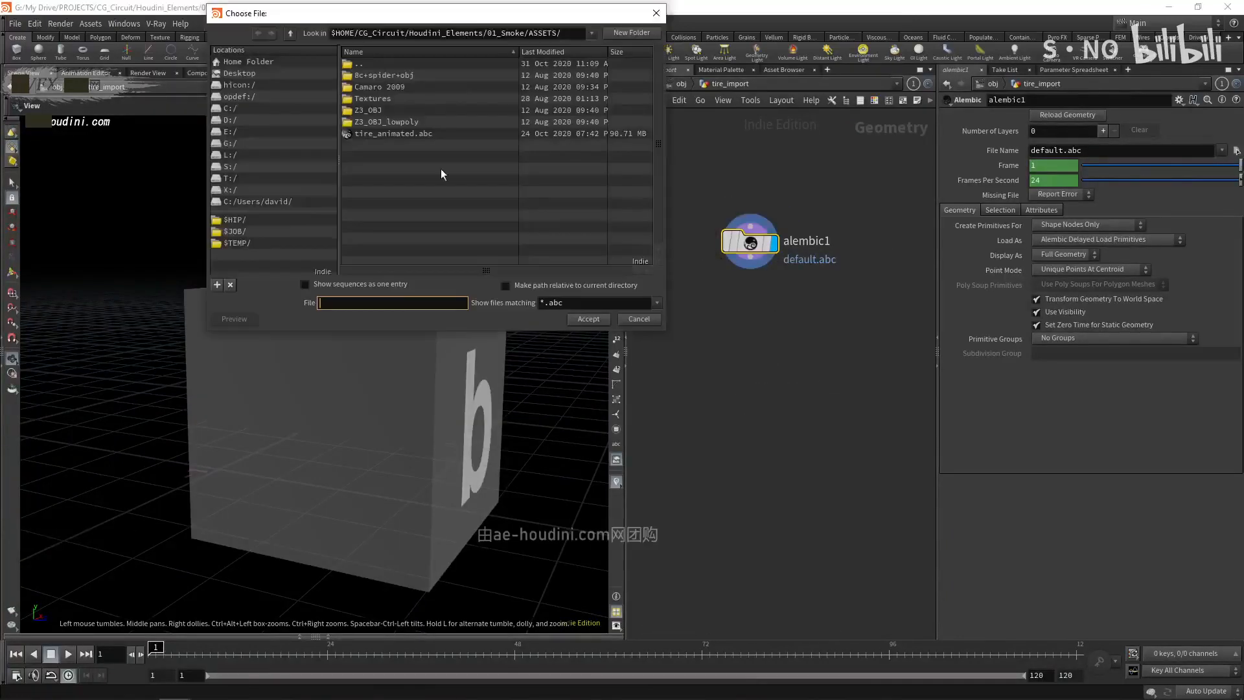
pyautogui.click(396, 133)
pyautogui.click(589, 318)
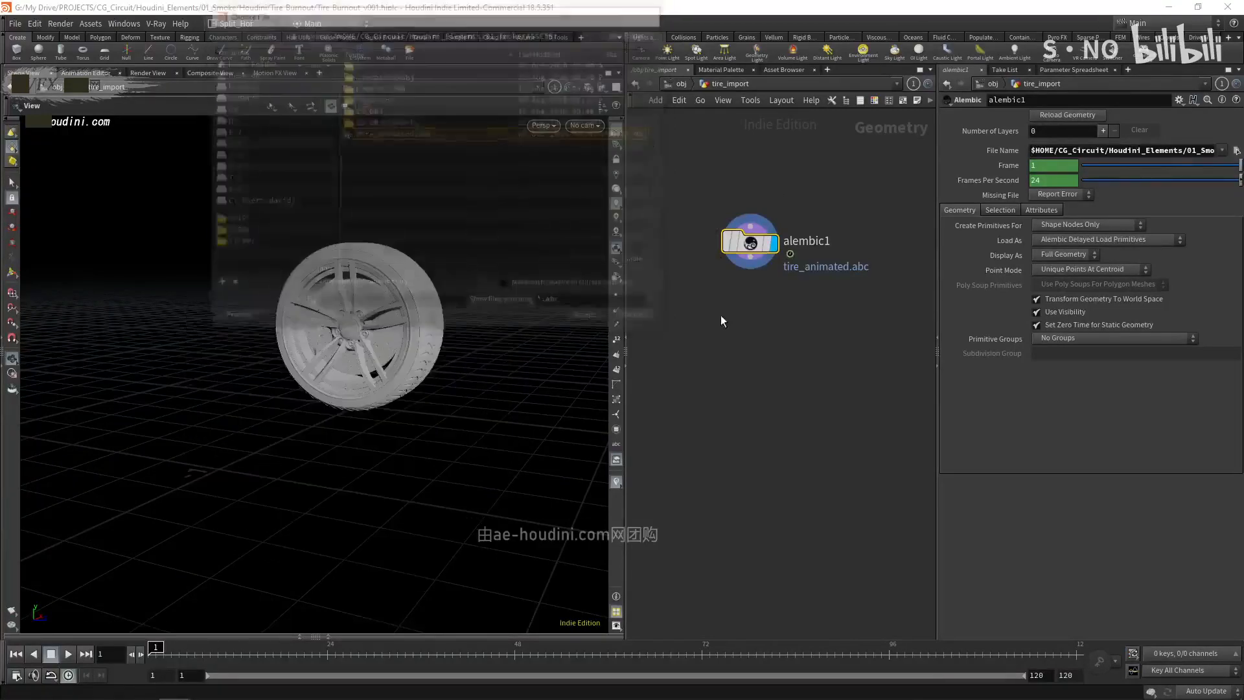
pyautogui.moveTo(346, 338); pyautogui.dragTo(355, 338)
pyautogui.moveTo(355, 339); pyautogui.dragTo(414, 378, button='right')
# - Check the frame rate and the start and end frames in the Global Animation Options
pyautogui.moveTo(160, 650)
pyautogui.mouseDown()
pyautogui.moveTo(1089, 650)
pyautogui.moveTo(157, 647)
pyautogui.mouseUp()
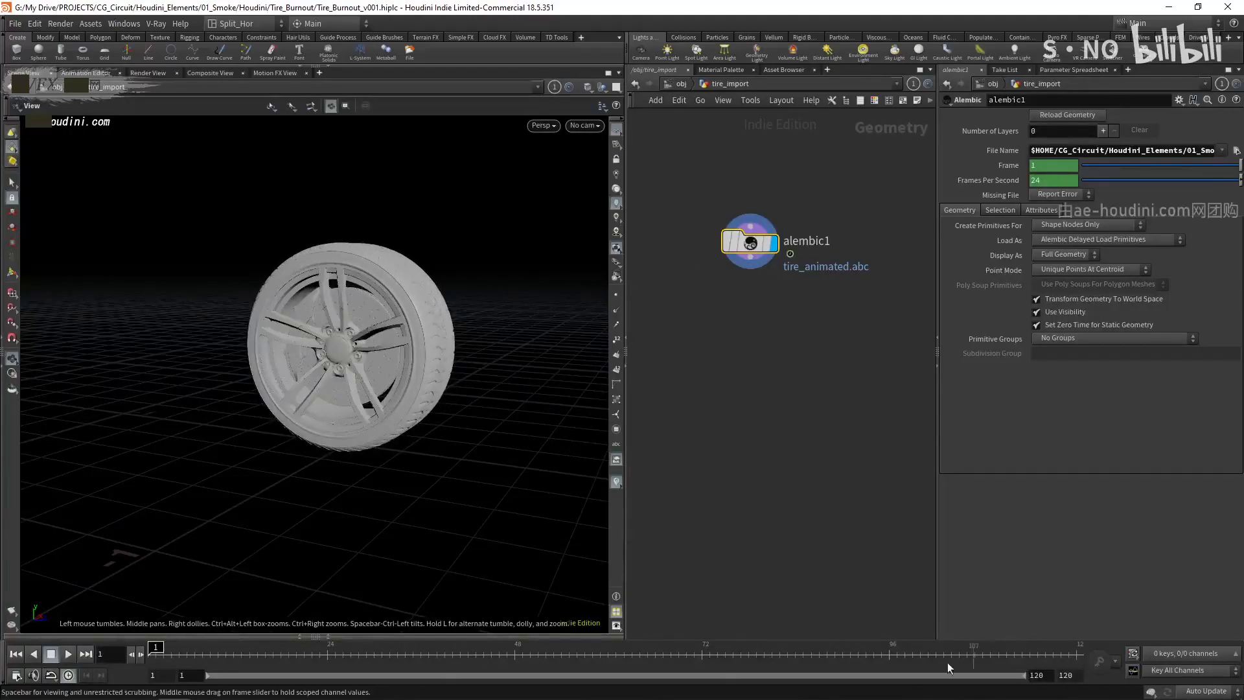
pyautogui.click(17, 676)
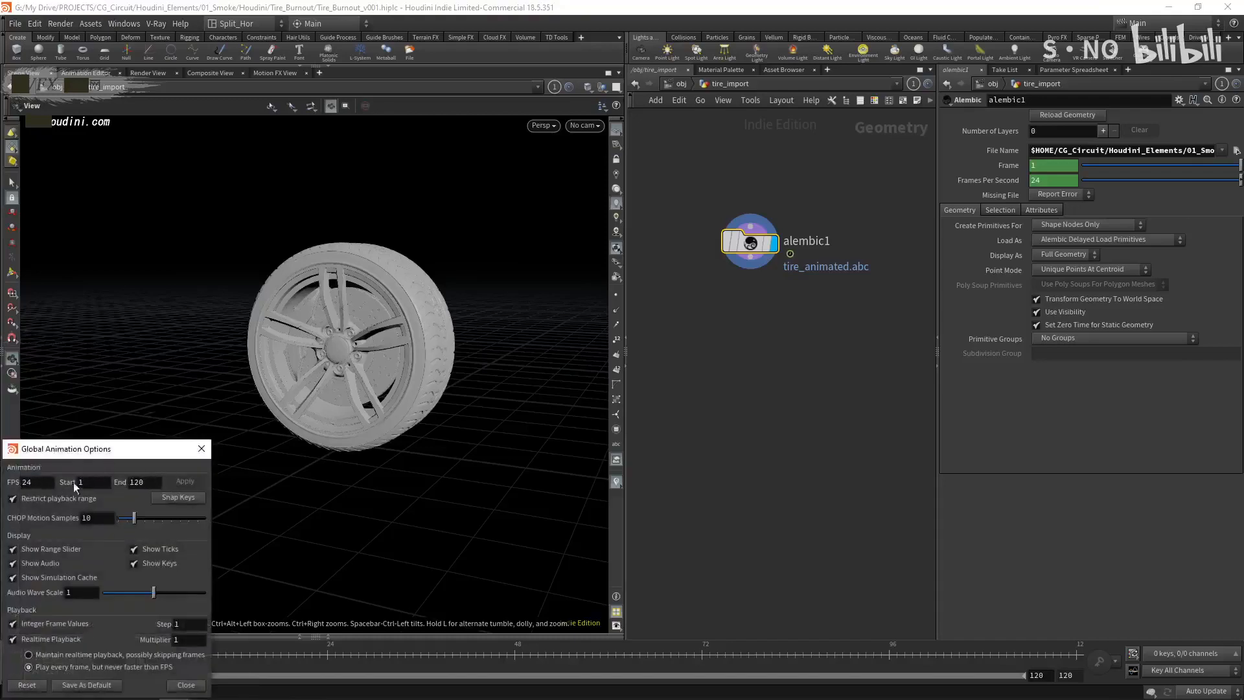
pyautogui.click(185, 685)
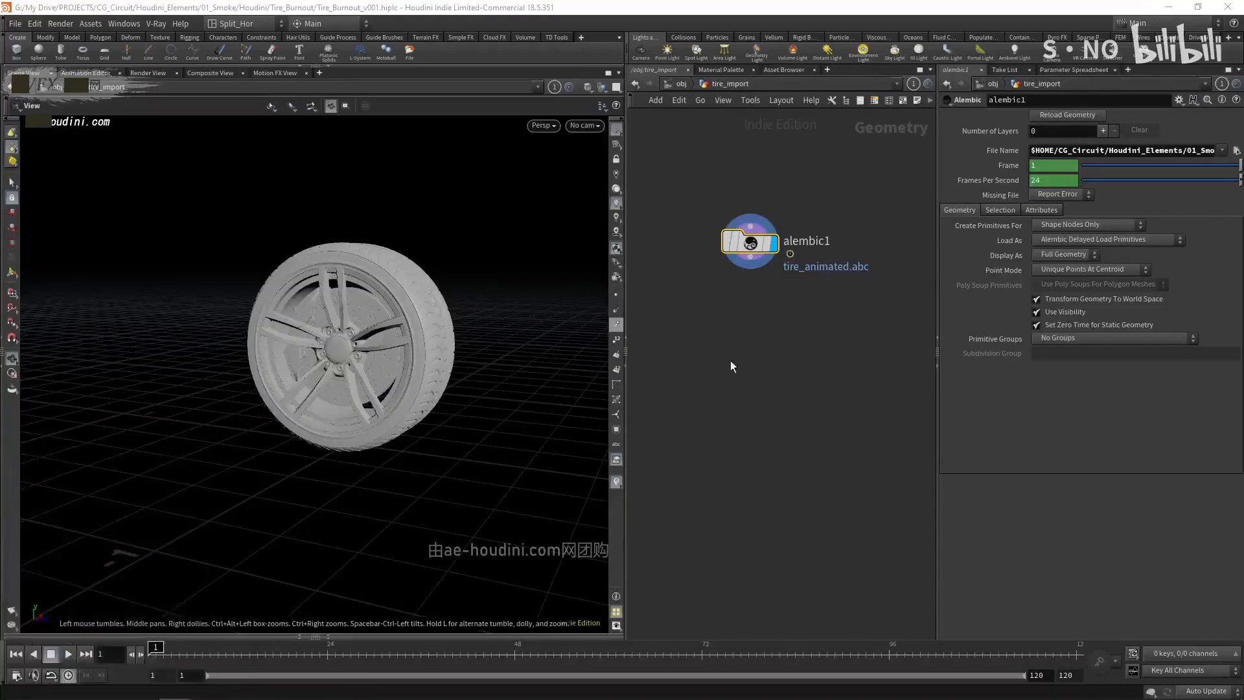
# - Inspect the Alembic node's info for its point, primitive and packed Alembic data
pyautogui.moveTo(766, 247)
pyautogui.mouseDown()
pyautogui.moveTo(805, 227)
pyautogui.moveTo(766, 232)
pyautogui.mouseUp()
pyautogui.moveTo(766, 232)
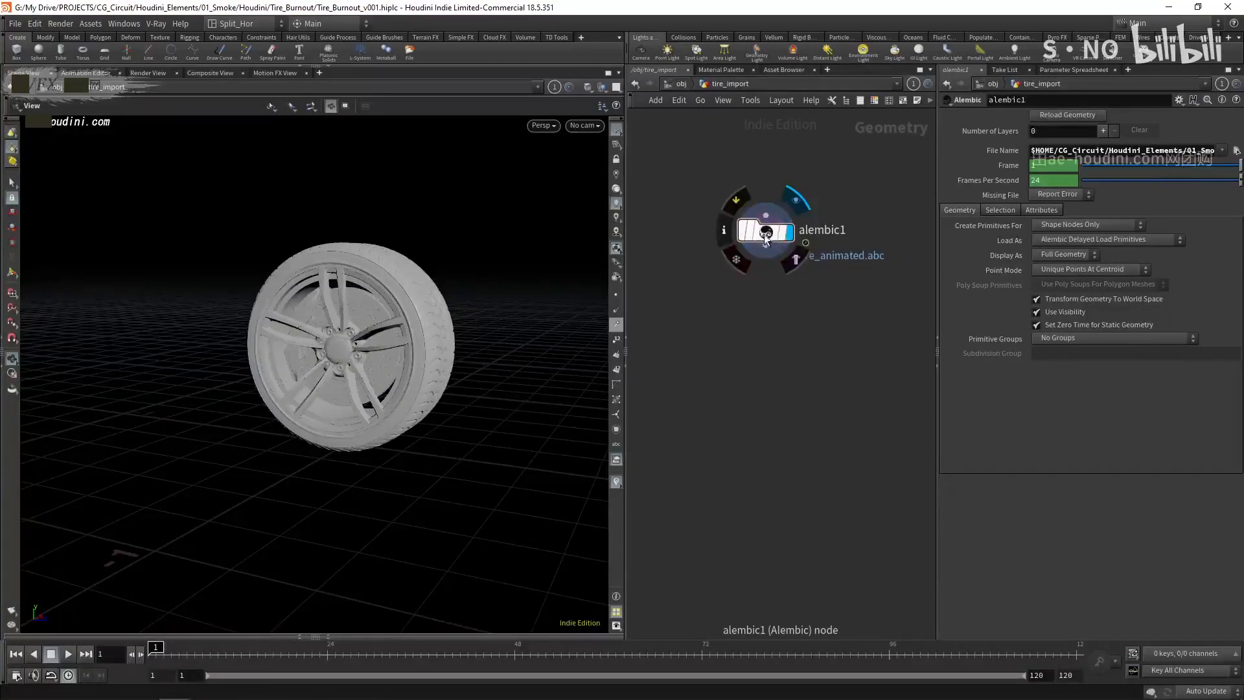
pyautogui.click(769, 237)
pyautogui.middleClick(767, 235)
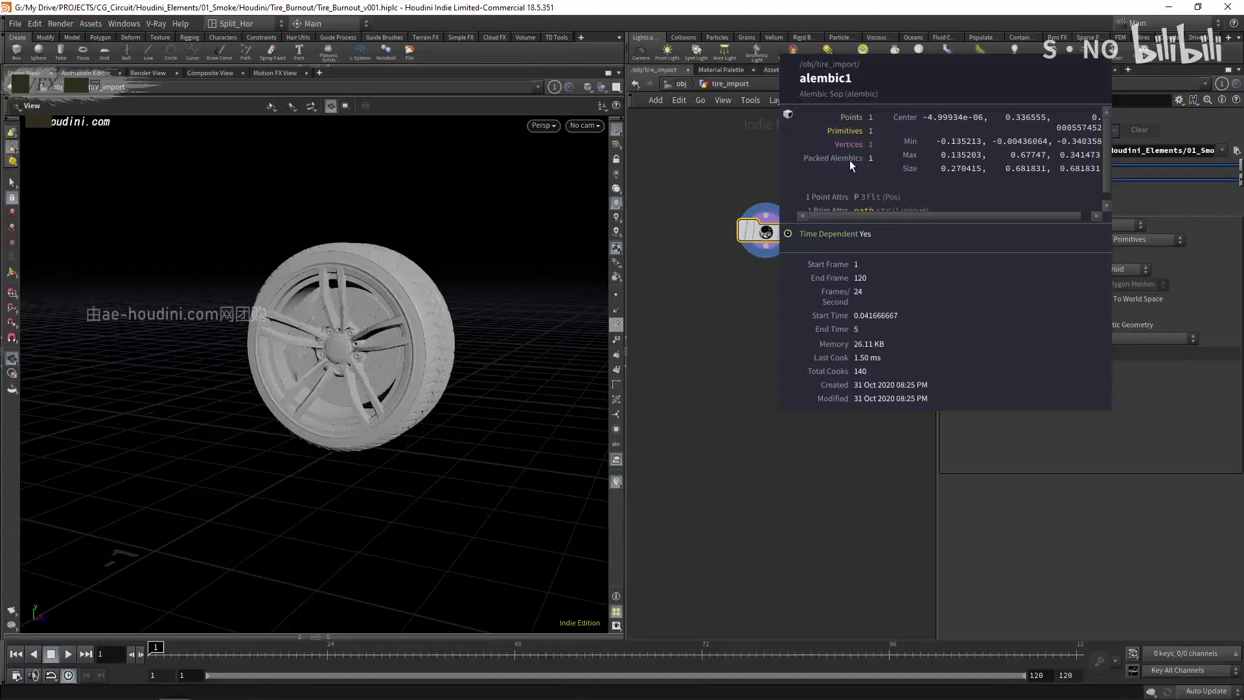
# - Scrub through the first frames and examine the wheel's rotation and brake parts from several angles
pyautogui.moveTo(304, 327); pyautogui.dragTo(293, 602, button='right')
pyautogui.moveTo(195, 646); pyautogui.dragTo(143, 644)
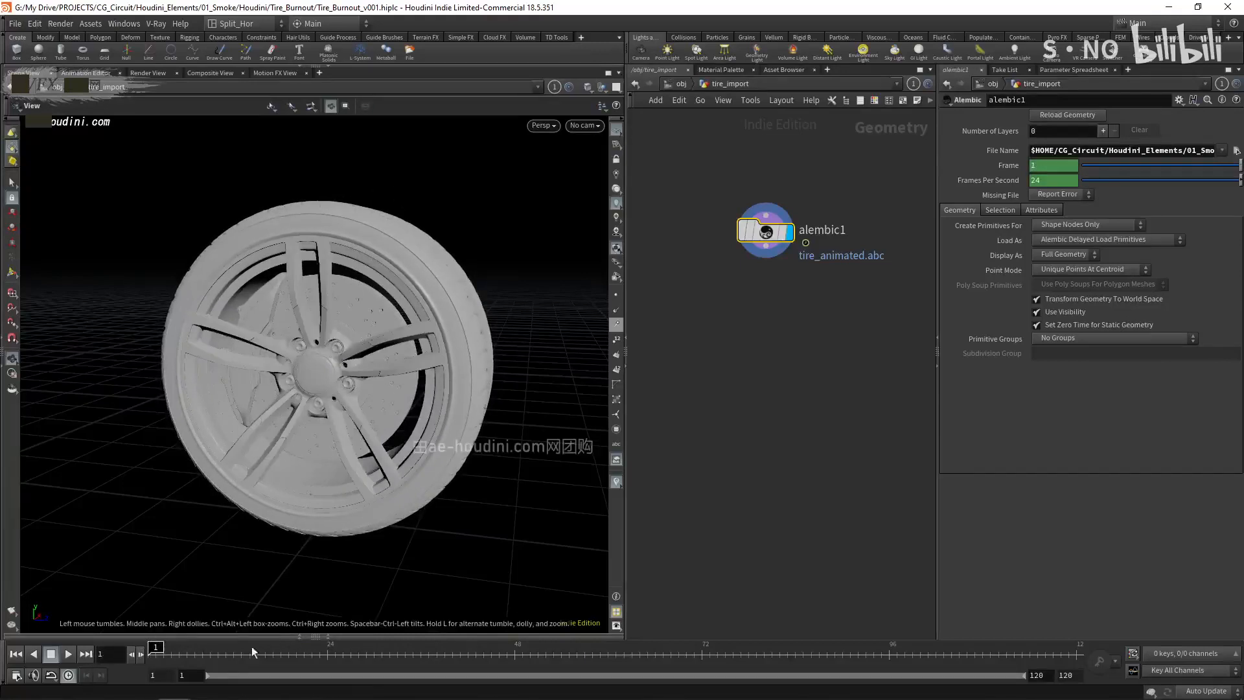
pyautogui.click(202, 647)
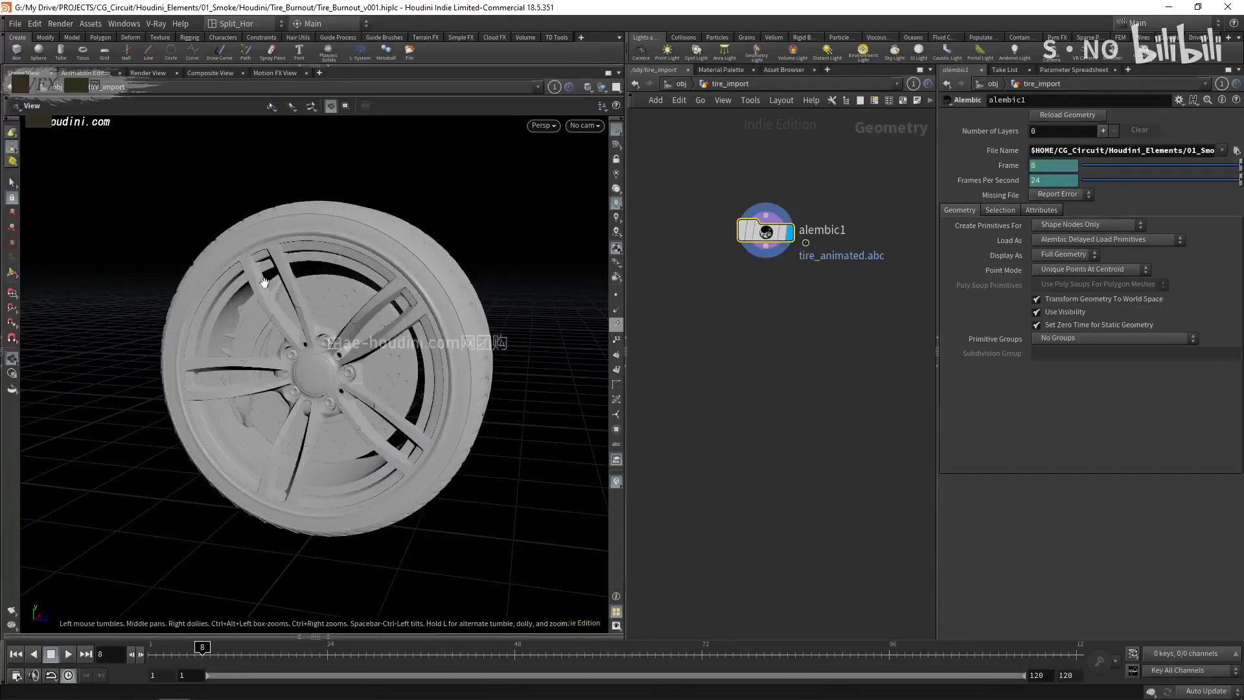
pyautogui.moveTo(252, 340); pyautogui.dragTo(253, 341)
pyautogui.moveTo(253, 342); pyautogui.dragTo(269, 282, button='right')
pyautogui.moveTo(251, 317); pyautogui.dragTo(251, 333)
pyautogui.moveTo(251, 333); pyautogui.dragTo(256, 414, button='right')
pyautogui.moveTo(258, 353); pyautogui.dragTo(262, 325)
pyautogui.moveTo(197, 650); pyautogui.dragTo(153, 651)
pyautogui.moveTo(340, 401); pyautogui.dragTo(311, 427)
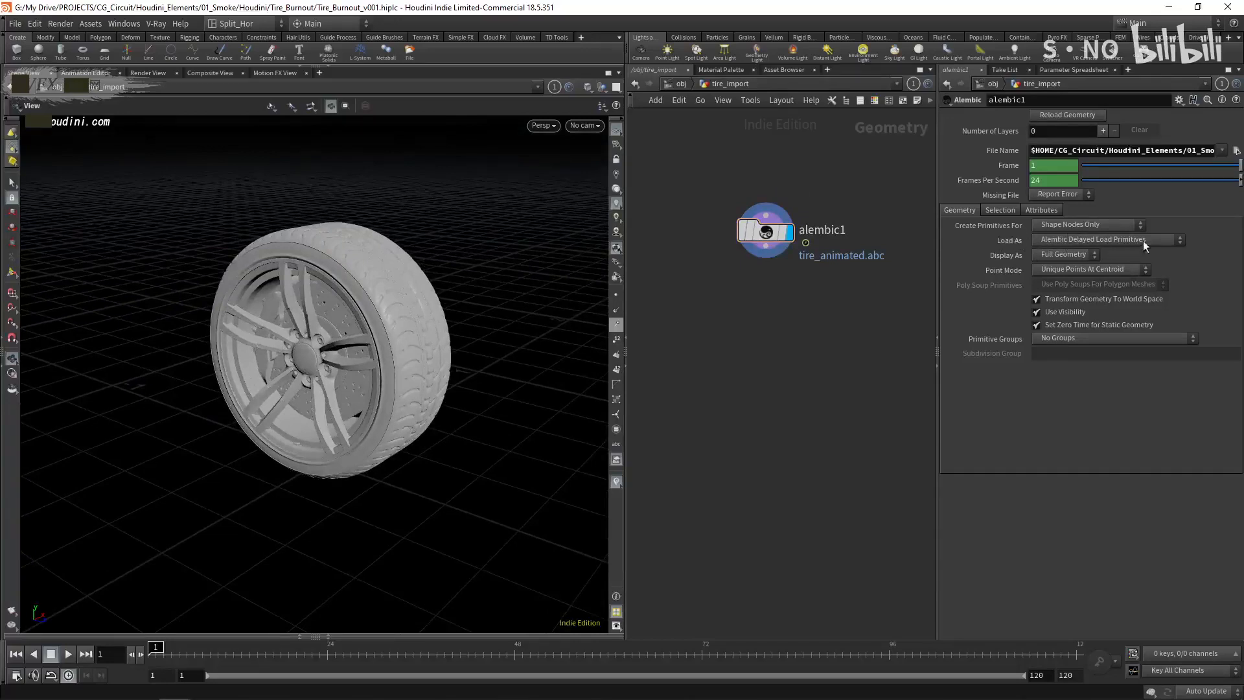
pyautogui.moveTo(228, 375); pyautogui.dragTo(335, 365)
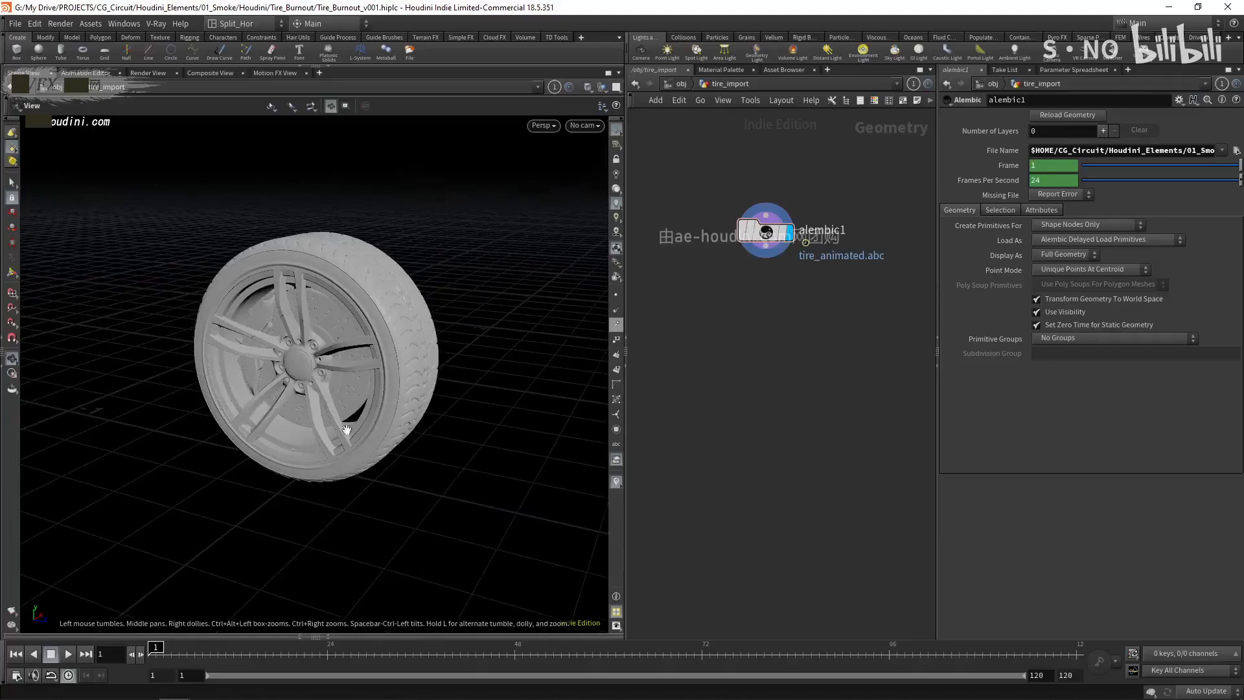
# - Set the Alembic node to load as Unpack Alembic Delayed Load Primitives and check its geometry info
pyautogui.click(1063, 240)
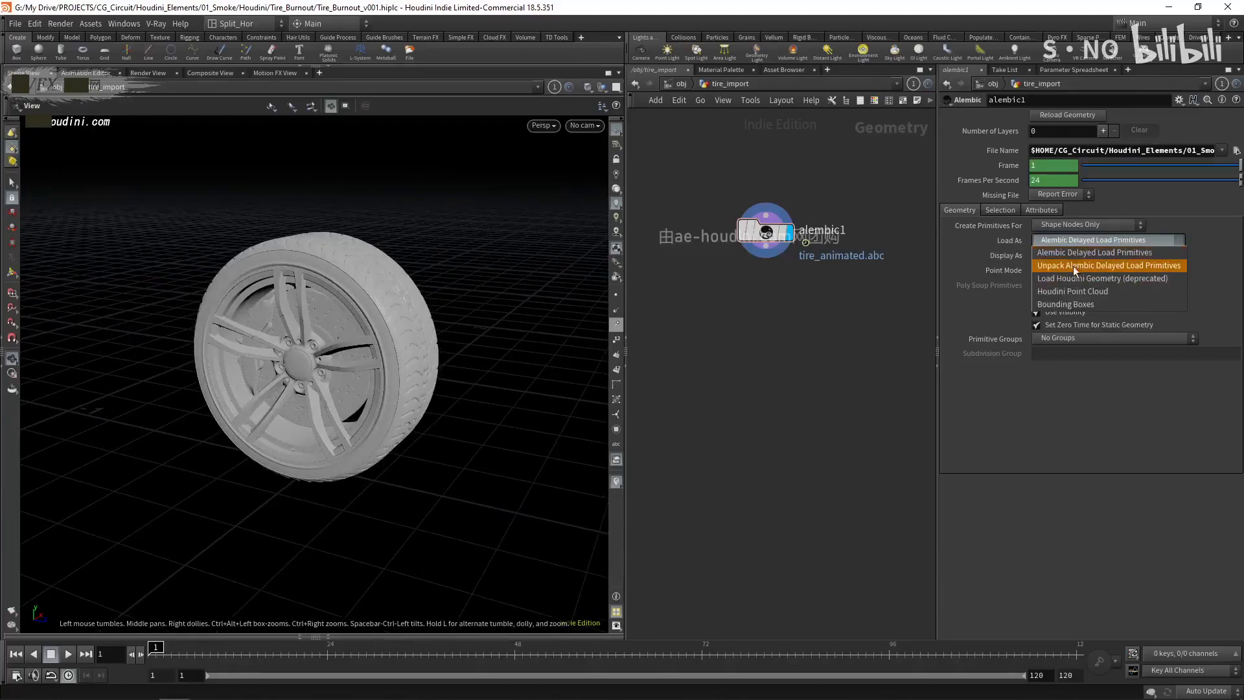
pyautogui.click(1137, 268)
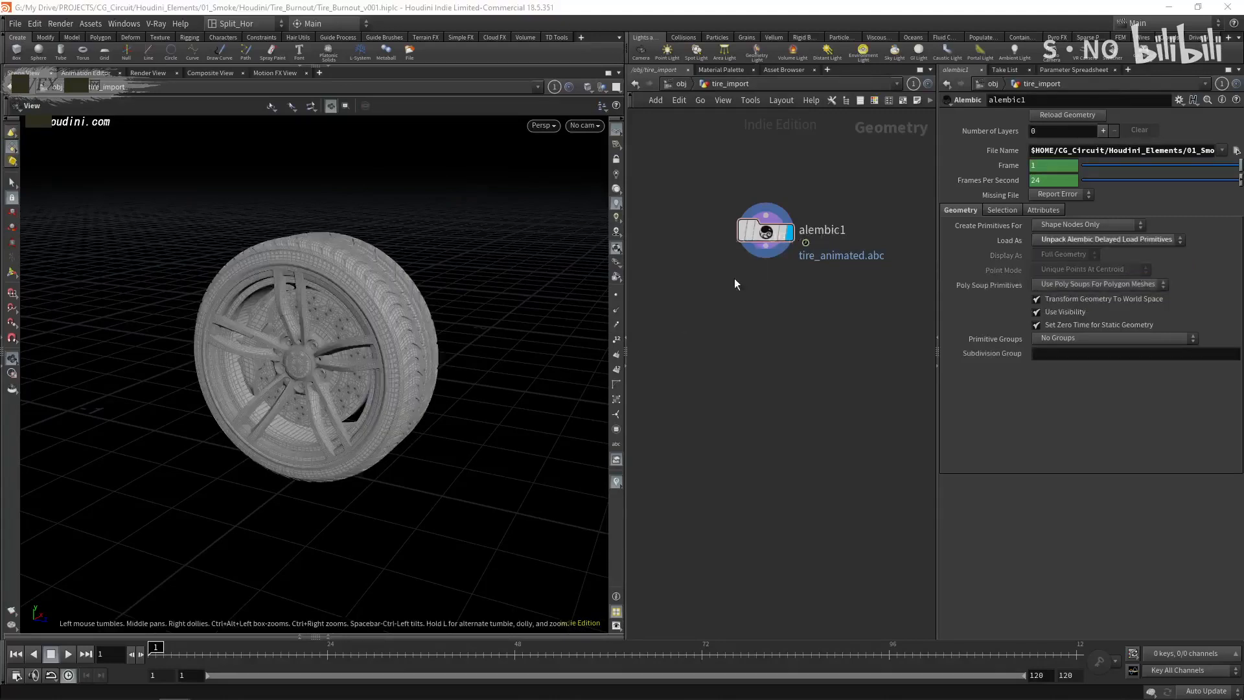
pyautogui.moveTo(788, 234)
pyautogui.middleClick(768, 237)
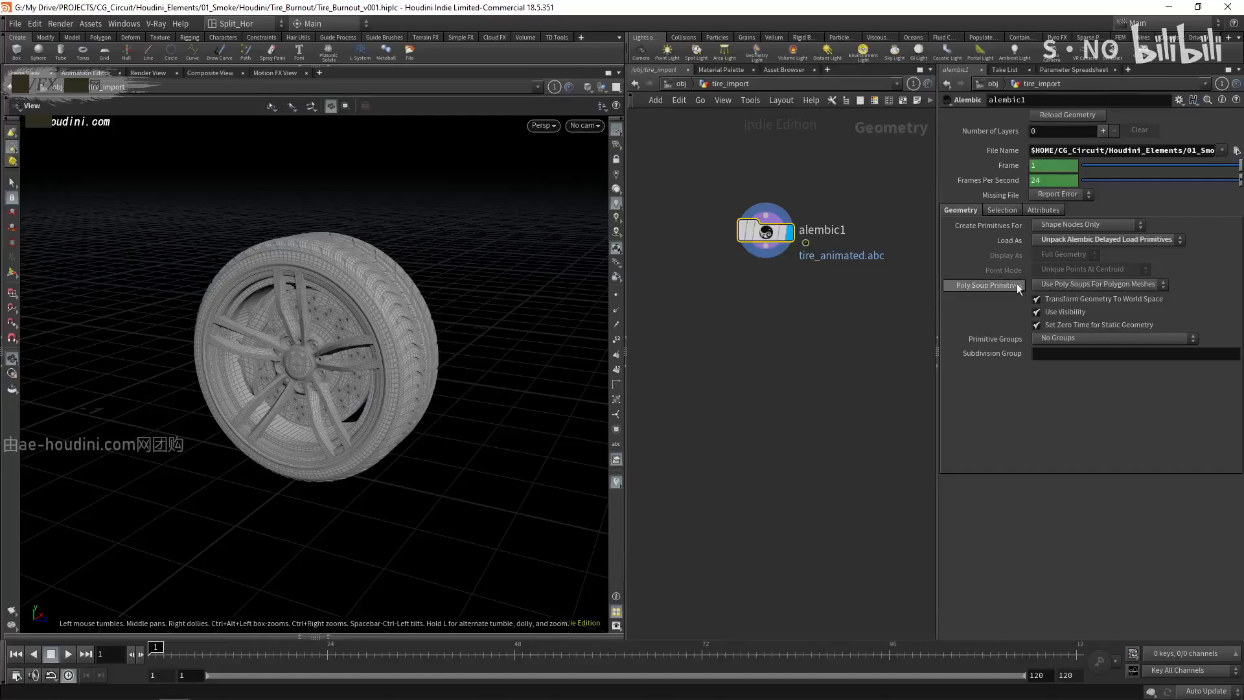
# - Set the Alembic node's Poly Soup Primitives option to No Poly Soup Primitives
pyautogui.click(1067, 284)
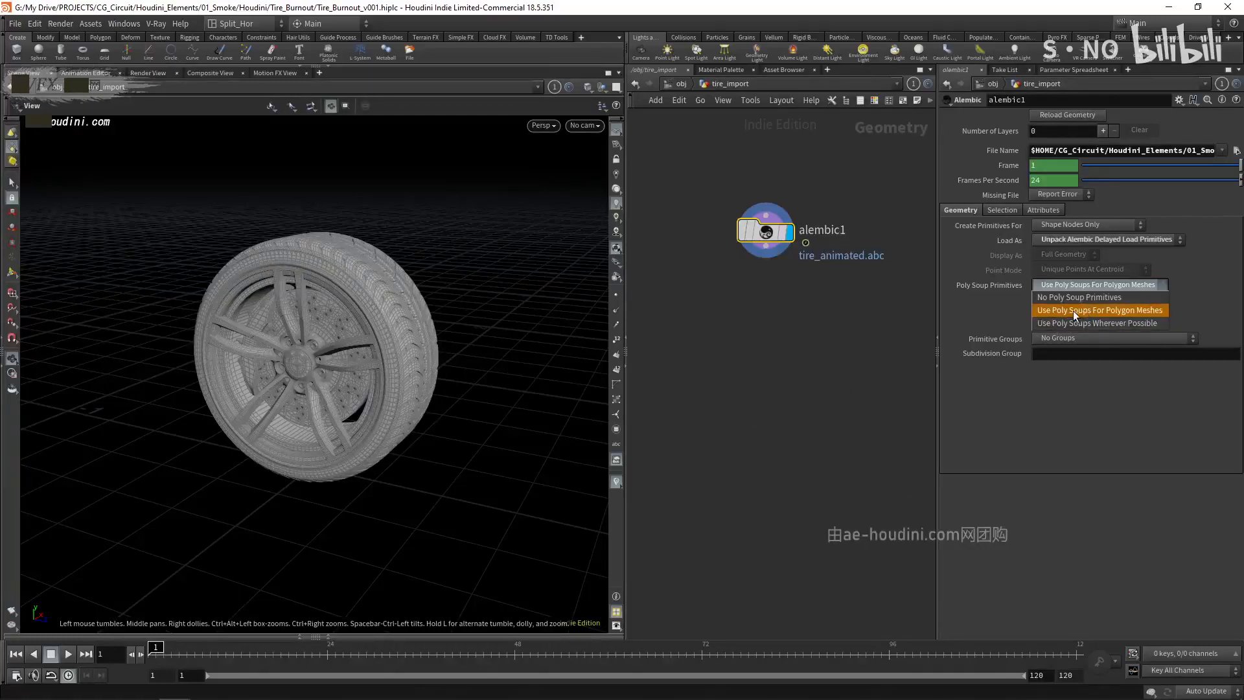
pyautogui.click(842, 320)
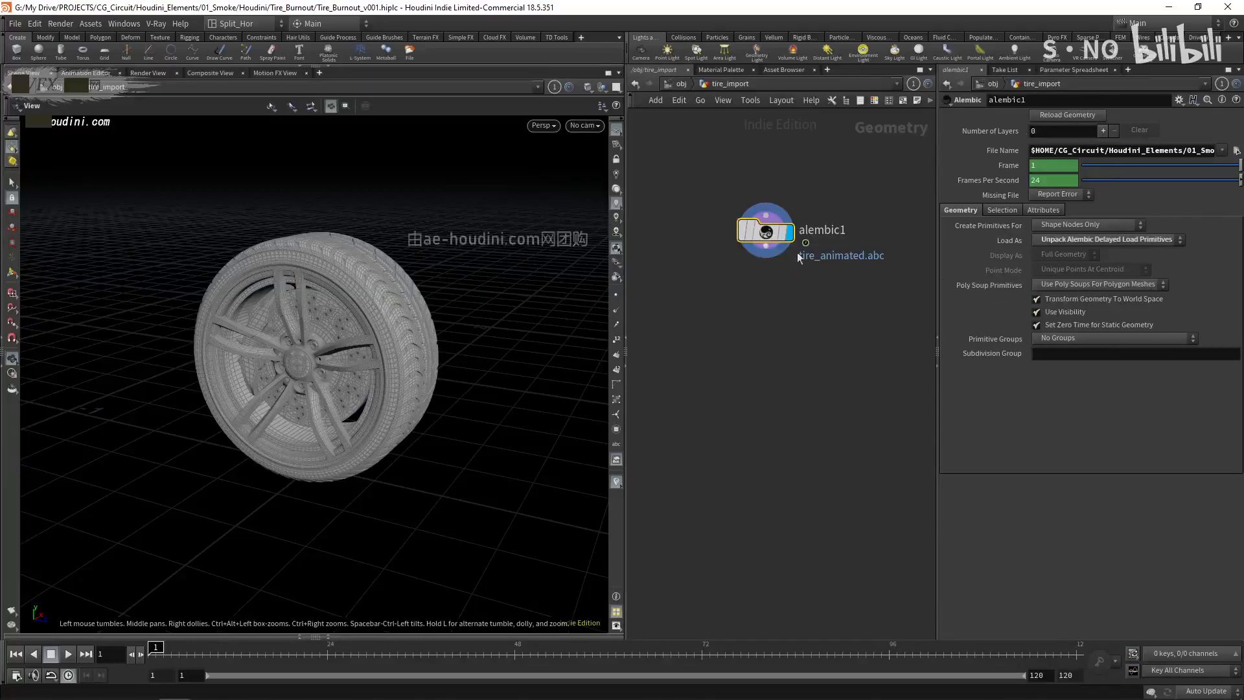
pyautogui.click(1075, 283)
pyautogui.click(1078, 275)
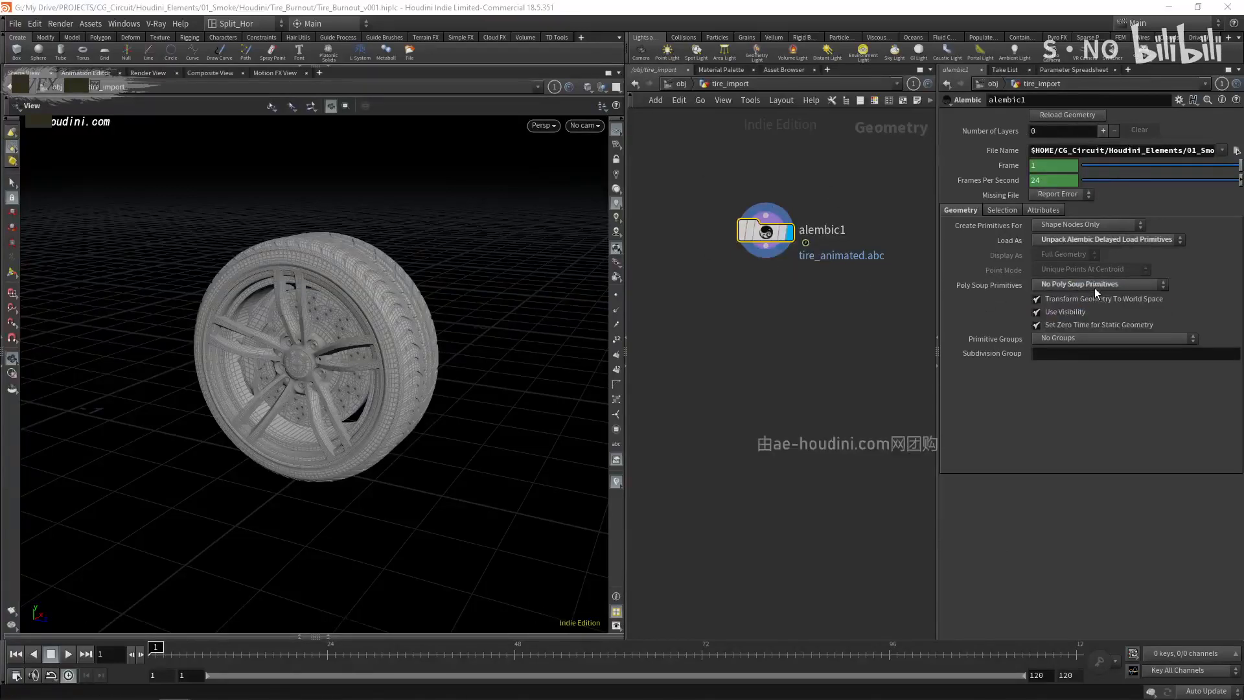
# - Try a Convert node to Polygon after the Alembic node, display it, and delete it
pyautogui.press('Tab')
pyautogui.write('cob')
pyautogui.press('BackSpace')
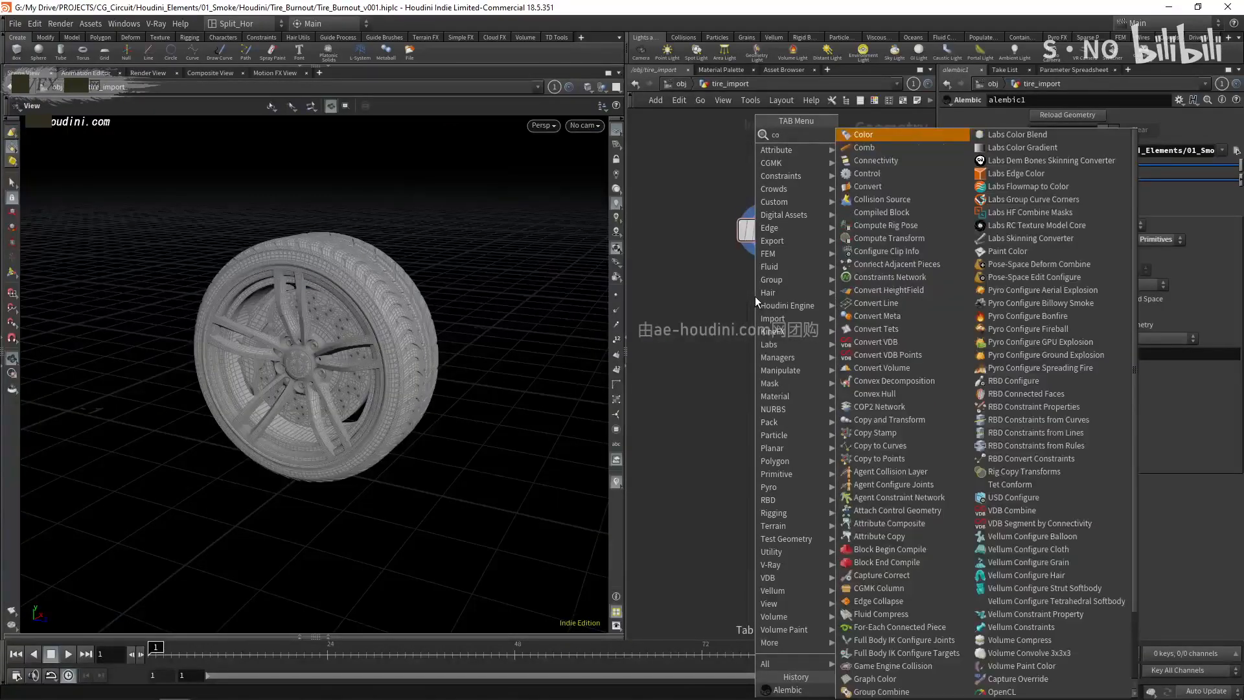
pyautogui.write('nve')
pyautogui.press('Return')
pyautogui.click(755, 297)
pyautogui.click(766, 262)
pyautogui.click(766, 289)
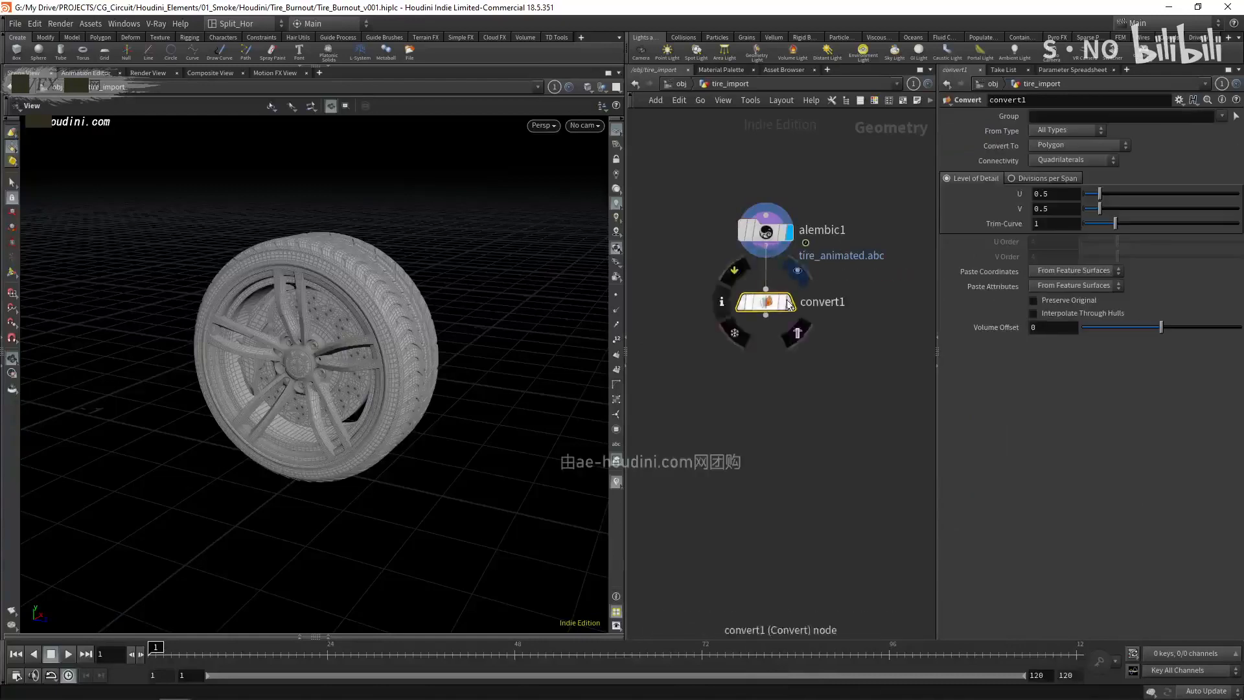
pyautogui.click(786, 309)
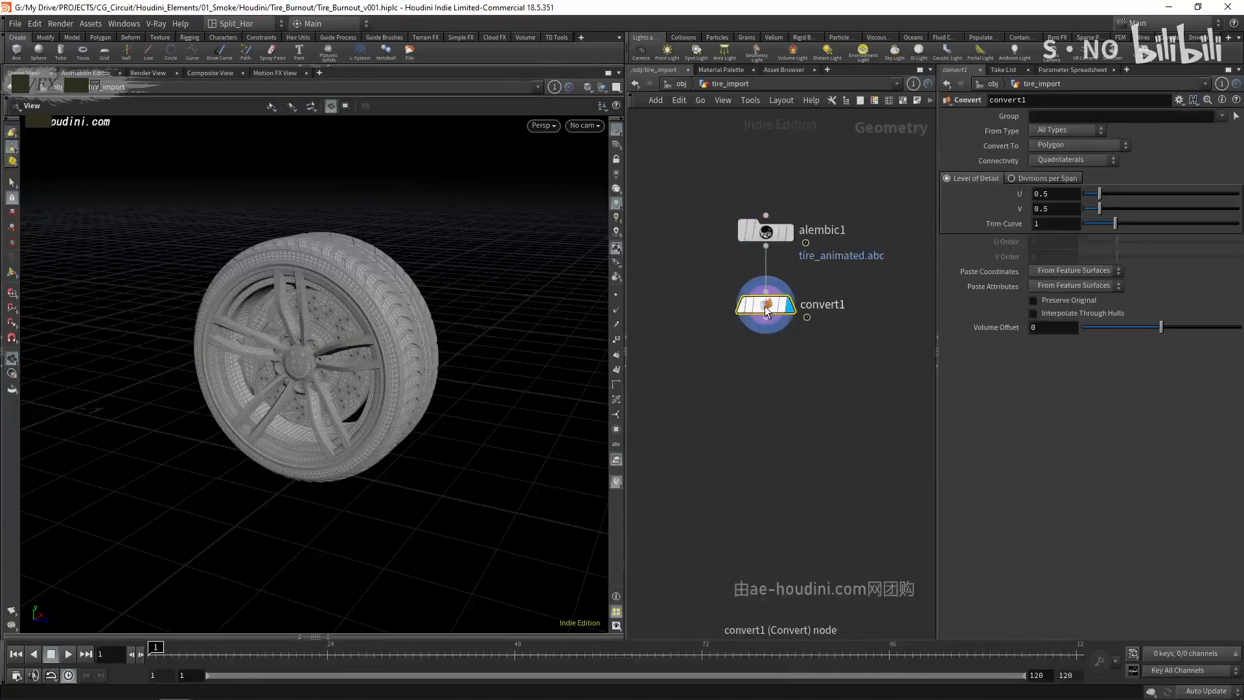
pyautogui.press('Delete')
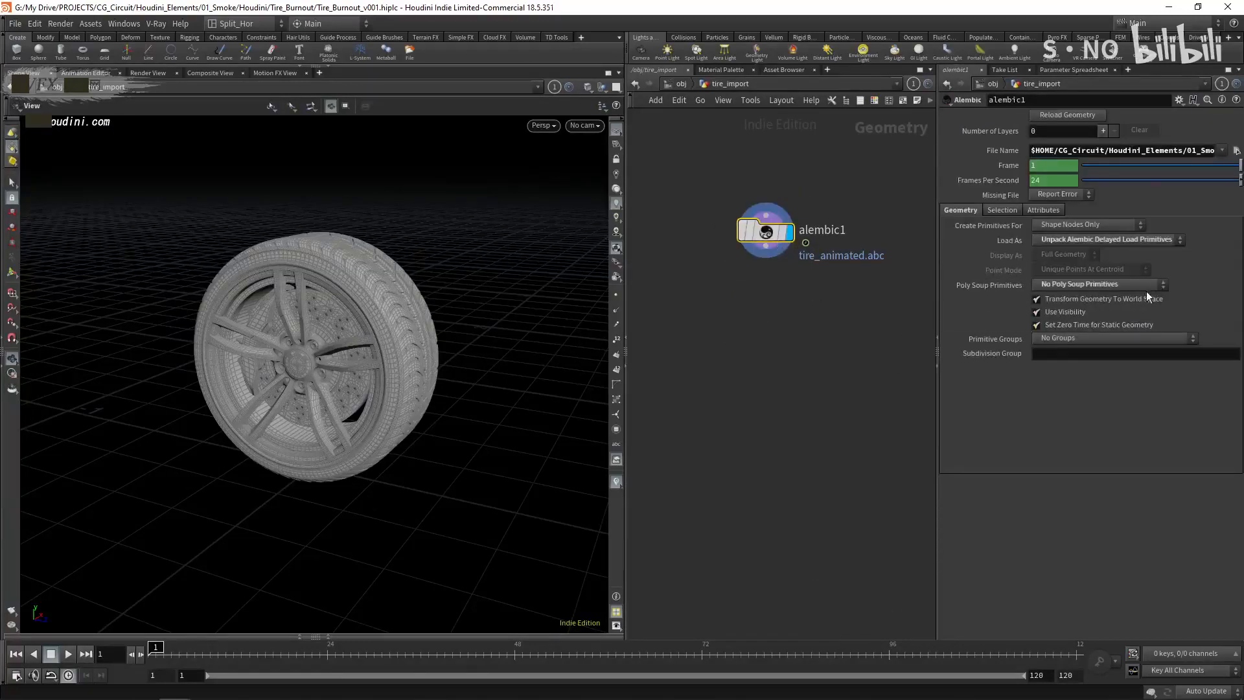
# - Inspect the unpacked Alembic geometry's info for its polygons, attributes and primitive groups
pyautogui.middleClick(777, 242)
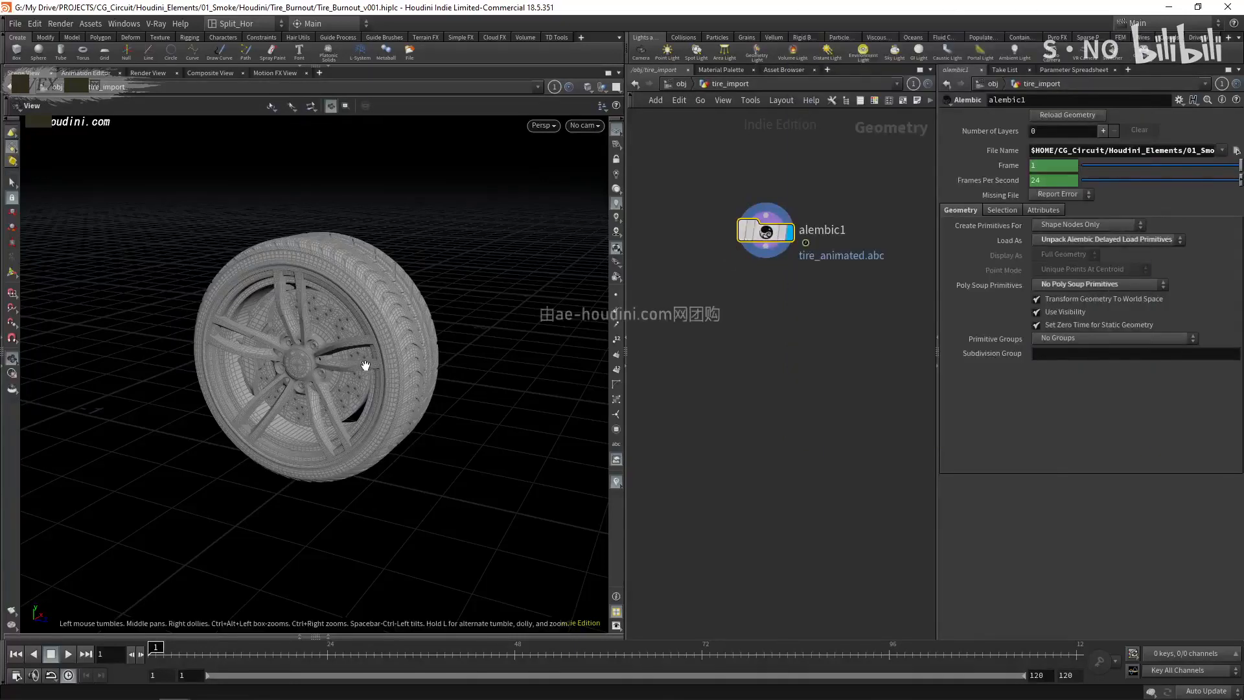
pyautogui.moveTo(350, 339); pyautogui.dragTo(341, 360, button='right')
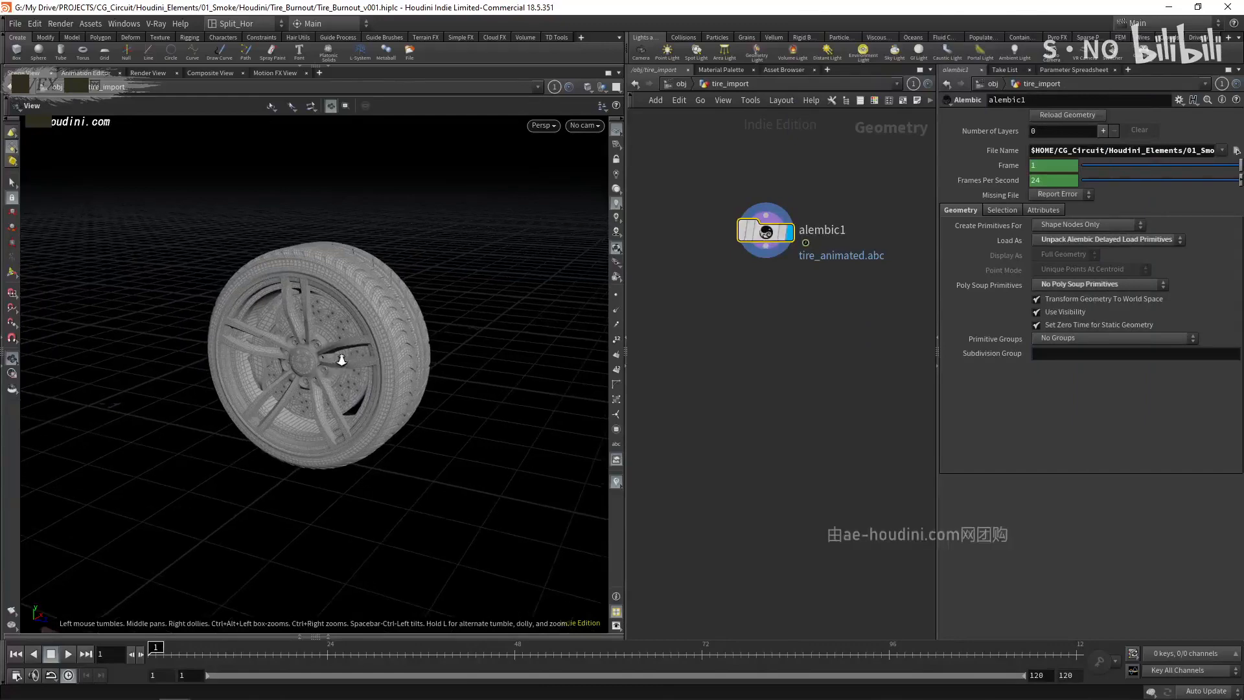
pyautogui.moveTo(749, 234)
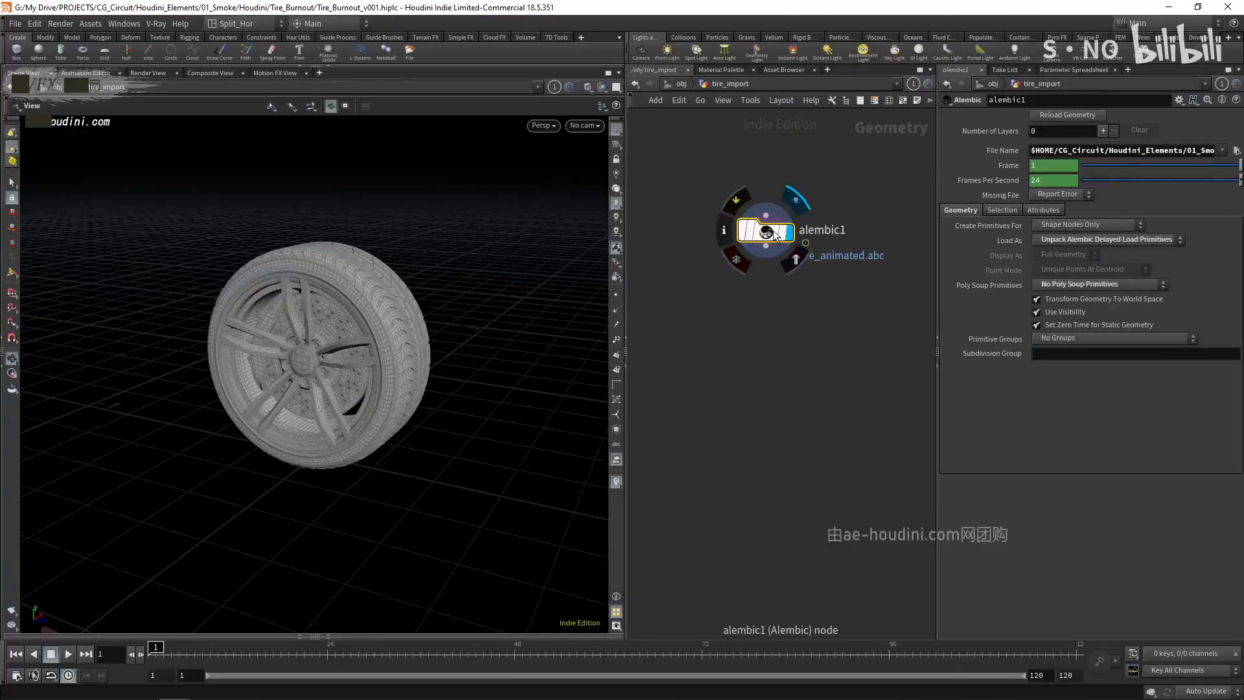
pyautogui.middleClick(773, 233)
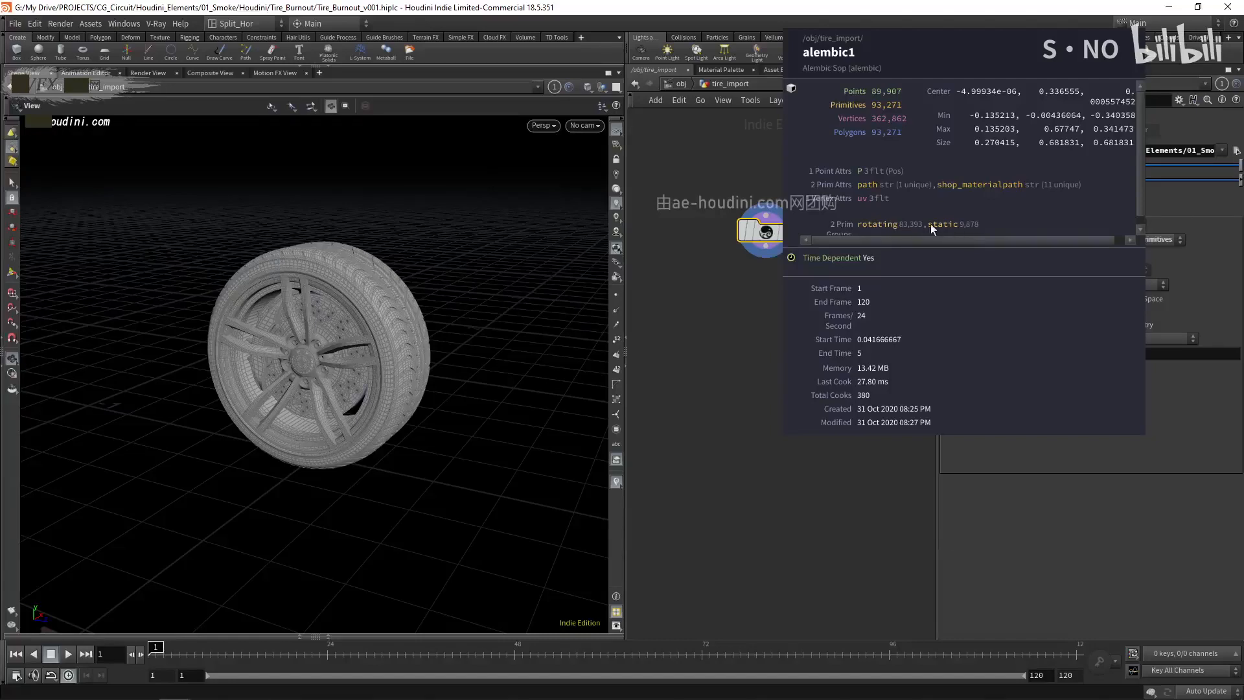
# - Add a Split node below the Alembic node, connect it to the Alembic output, and display it
pyautogui.press('Tab')
pyautogui.write('split')
pyautogui.press('Return')
pyautogui.click(721, 324)
pyautogui.moveTo(722, 310); pyautogui.dragTo(766, 246)
pyautogui.click(746, 323)
pyautogui.moveTo(723, 327); pyautogui.dragTo(766, 315)
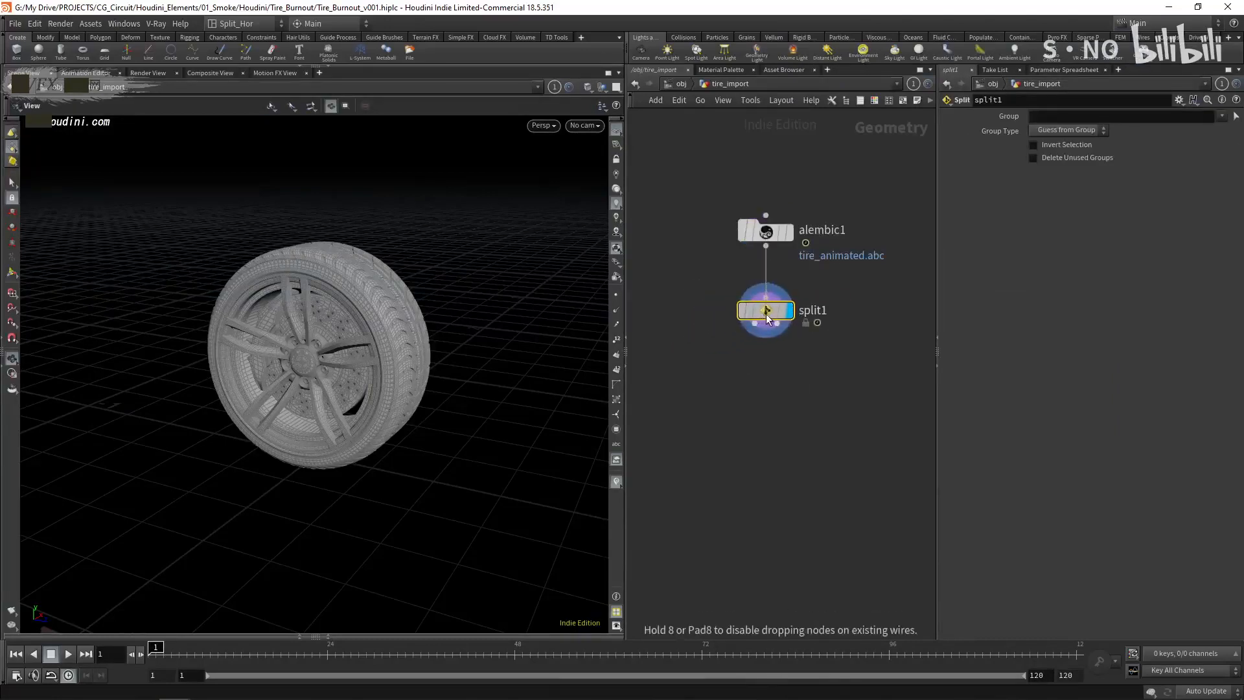
# - Set the Split node's group to rotating and connect a Null named OUT_Rotating to its first output
pyautogui.click(1222, 116)
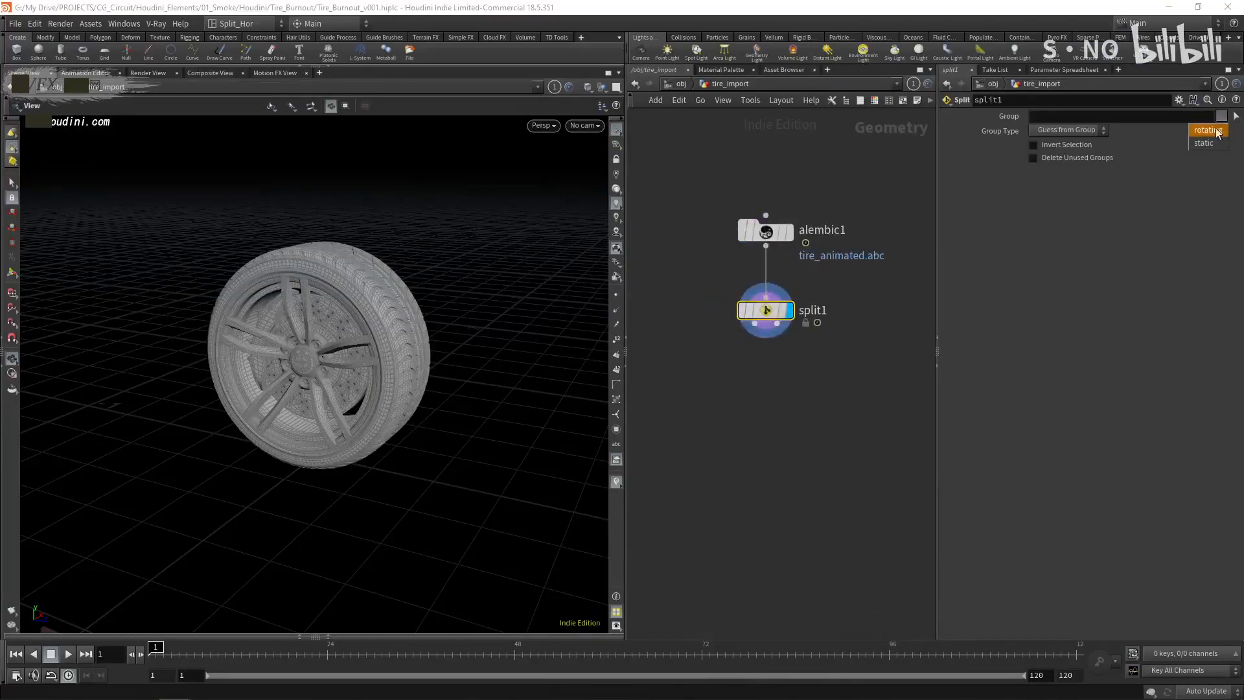
pyautogui.click(1216, 131)
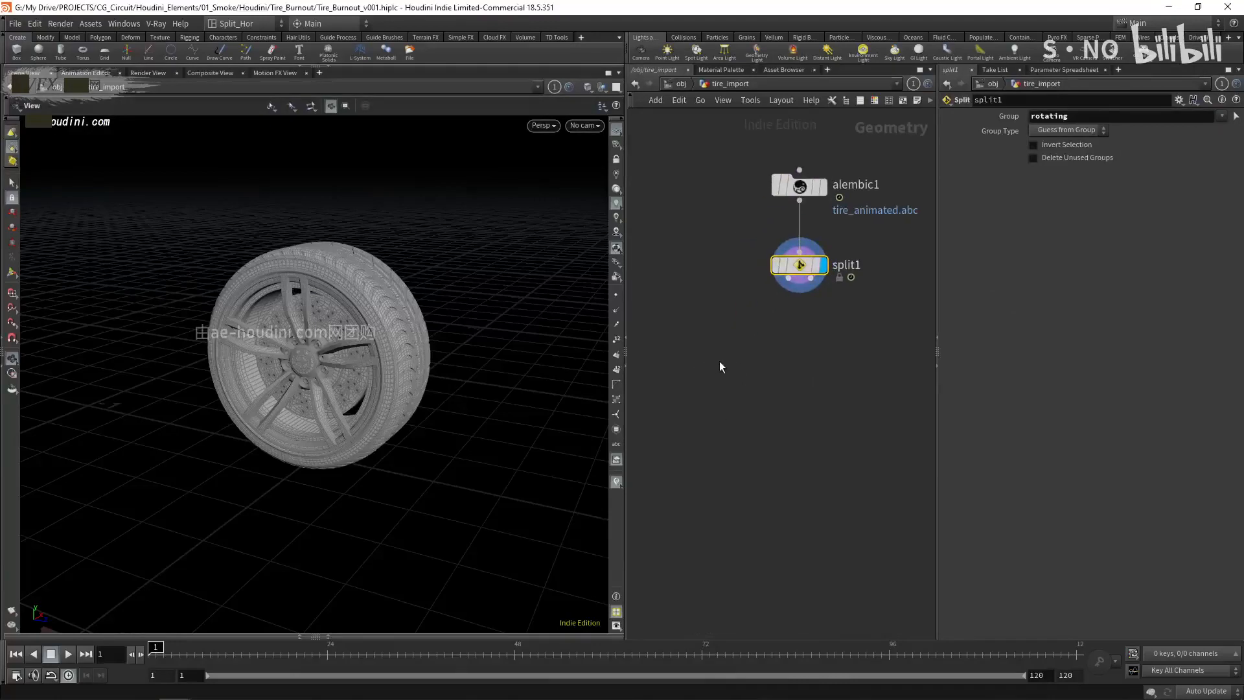
pyautogui.press('Tab')
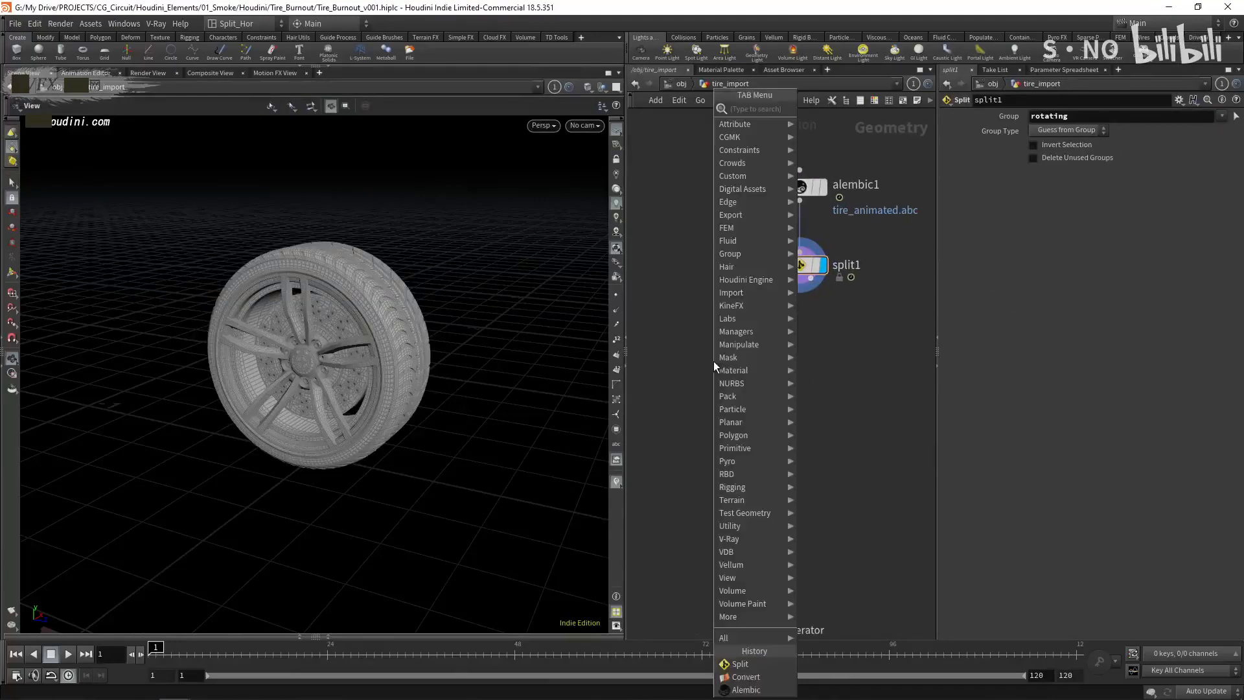
pyautogui.write('null')
pyautogui.press('Return')
pyautogui.click(714, 360)
pyautogui.moveTo(788, 280); pyautogui.dragTo(713, 343)
pyautogui.doubleClick(750, 361)
pyautogui.write('OUT_Rotating')
pyautogui.press('Return')
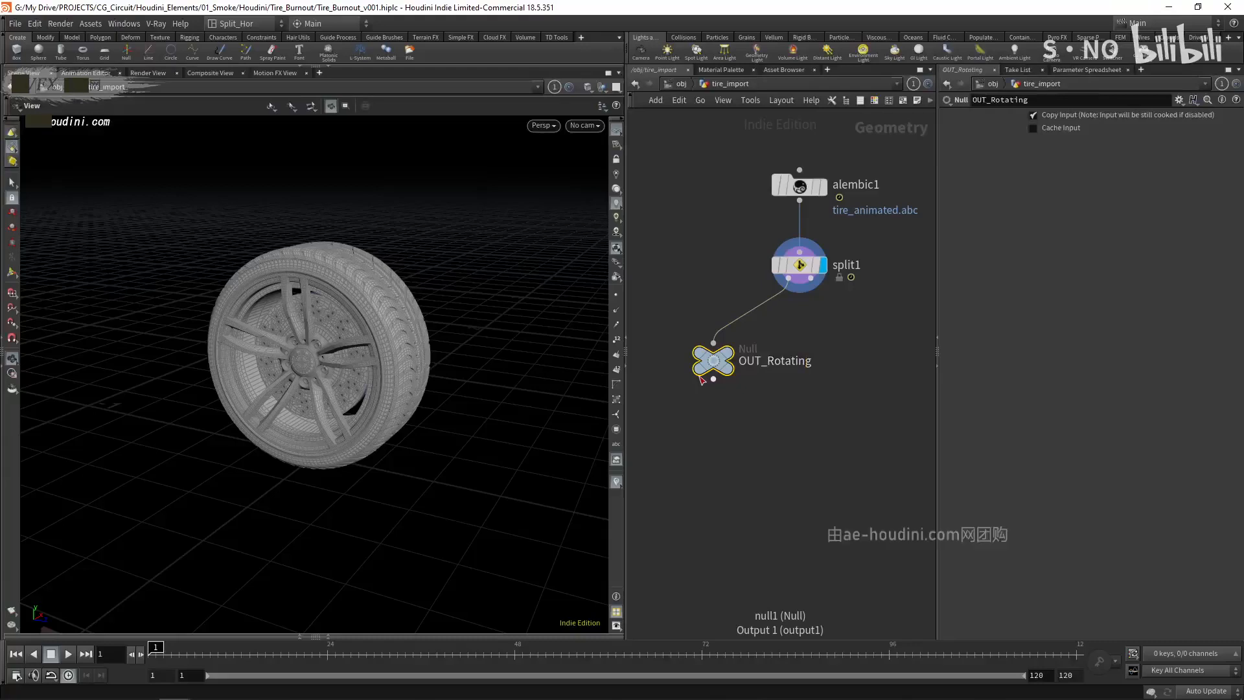
# - Duplicate the OUT_Rotating null, connect the copy to the Split node's second output, and rename it OUT_Static
pyautogui.moveTo(713, 361); pyautogui.dragTo(850, 377)
pyautogui.click(850, 361)
pyautogui.click(814, 281)
pyautogui.moveTo(895, 432); pyautogui.dragTo(797, 436, button='middle')
pyautogui.doubleClick(811, 382)
pyautogui.moveTo(807, 382); pyautogui.dragTo(977, 379)
pyautogui.write('Static')
pyautogui.press('Return')
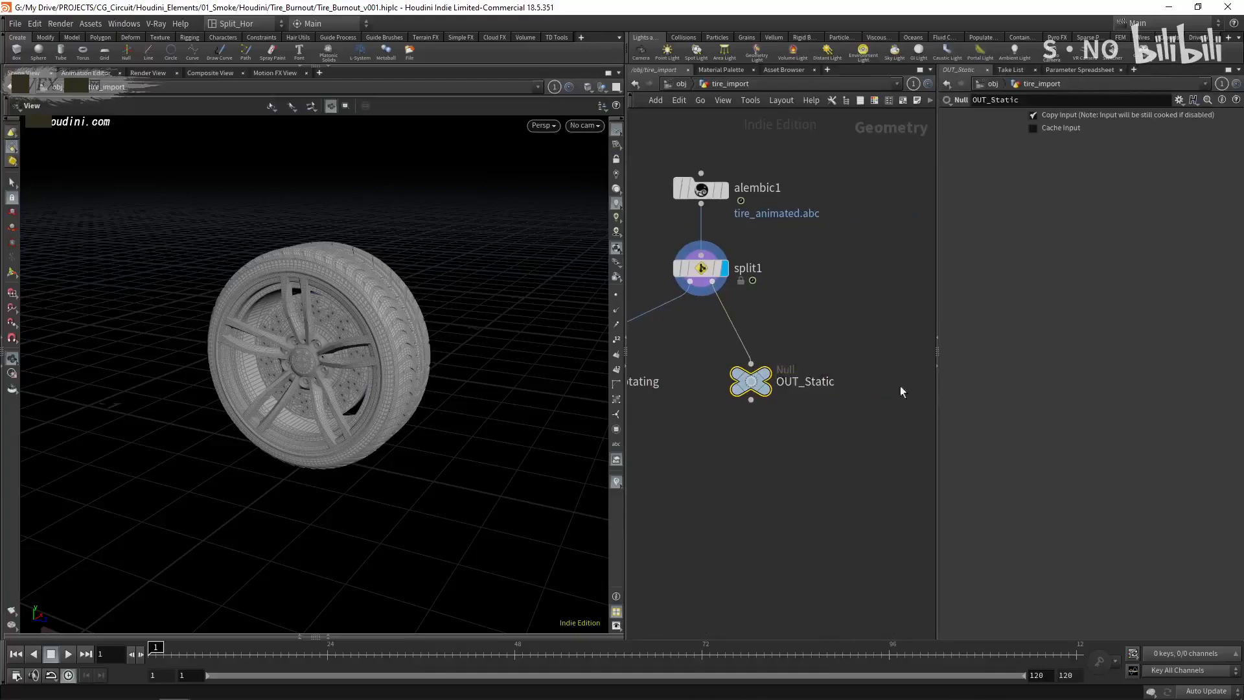
# - Move OUT_Static farther aside, display it to check the static part, and switch the display to OUT_Rotating
pyautogui.moveTo(764, 382); pyautogui.dragTo(808, 374)
pyautogui.click(824, 348)
pyautogui.moveTo(683, 457); pyautogui.dragTo(784, 437, button='middle')
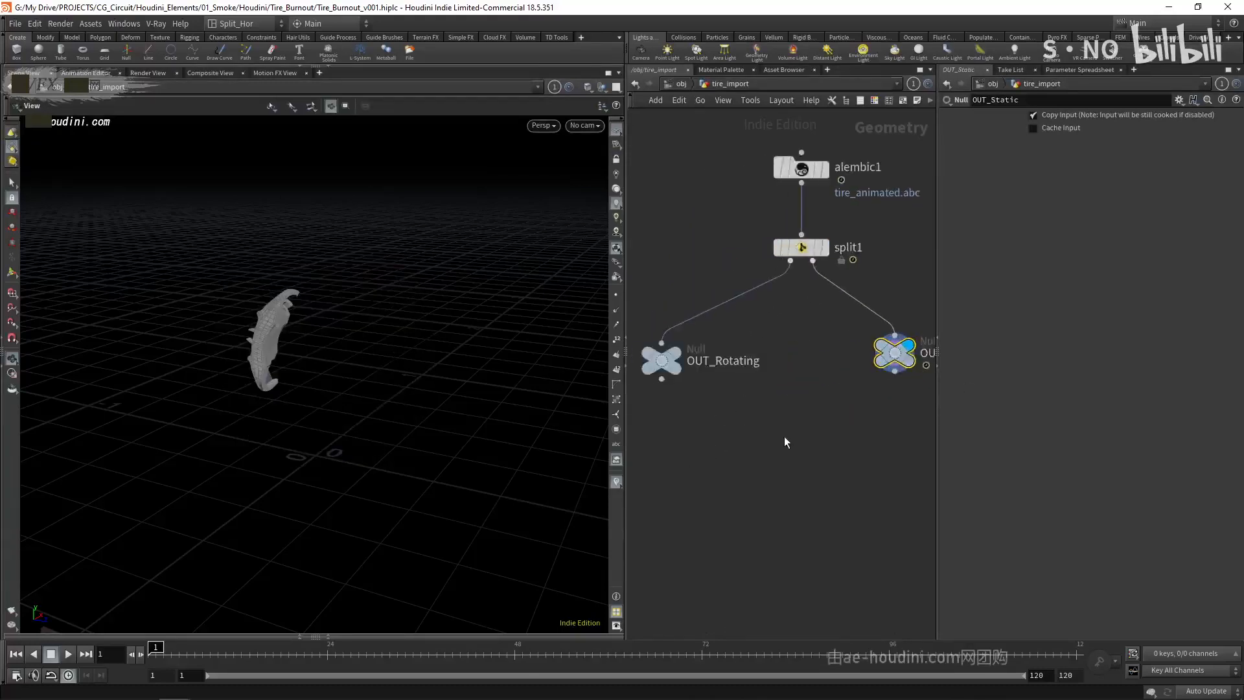
pyautogui.scroll(-1, 784, 437)
pyautogui.click(693, 369)
pyautogui.moveTo(842, 500); pyautogui.dragTo(813, 484, button='middle')
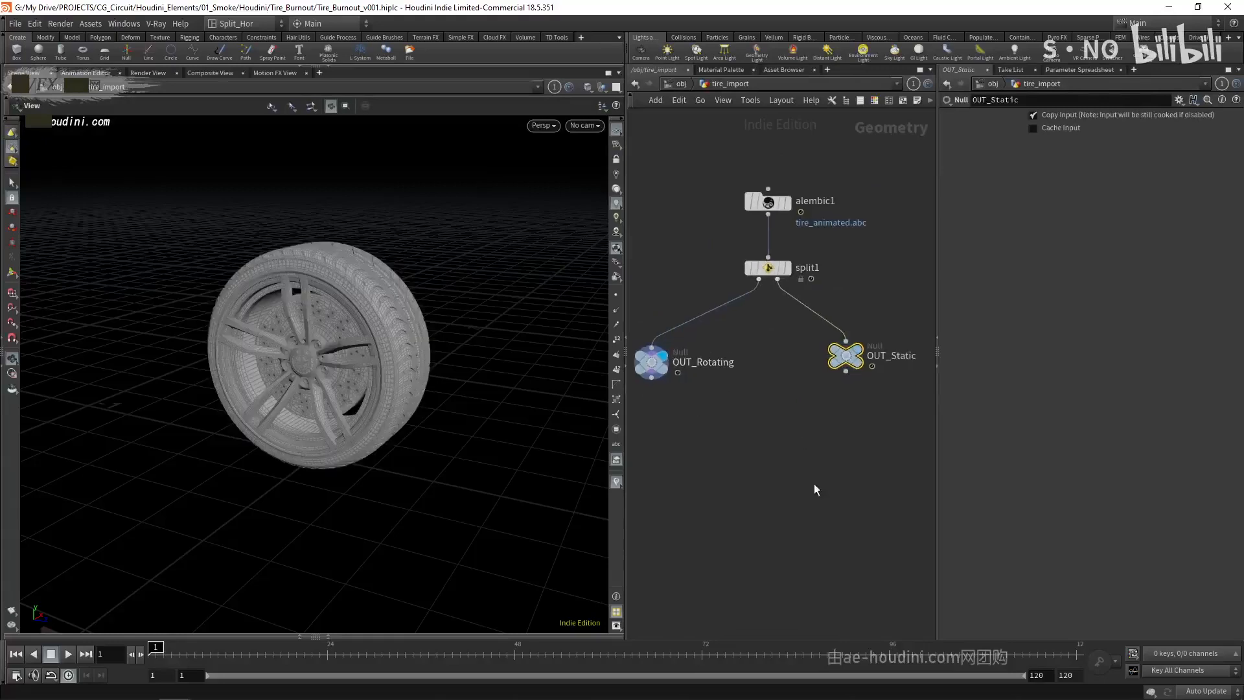
# - Arrange the OUT_Rotating and OUT_Static nulls level and evenly spaced below the Split node
pyautogui.scroll(-1, 814, 484)
pyautogui.moveTo(840, 377); pyautogui.dragTo(857, 381)
pyautogui.moveTo(681, 383); pyautogui.dragTo(699, 383)
pyautogui.moveTo(863, 377); pyautogui.dragTo(857, 377)
pyautogui.moveTo(708, 383); pyautogui.dragTo(718, 384)
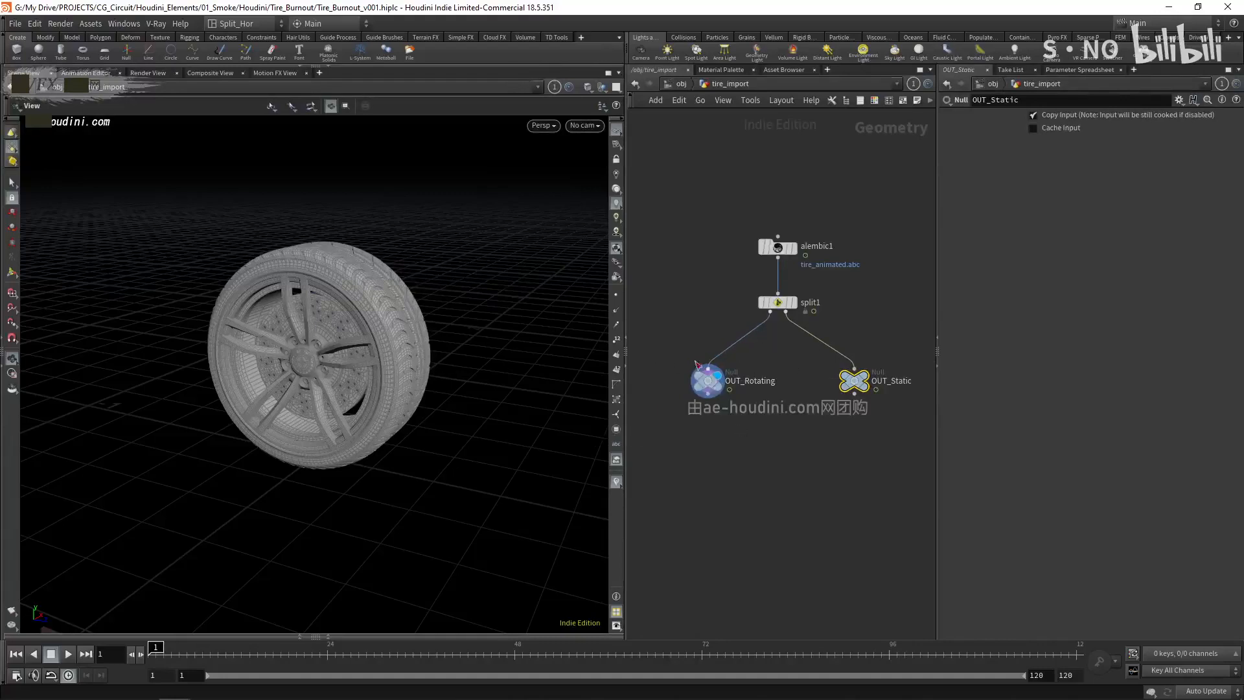
pyautogui.moveTo(707, 381); pyautogui.dragTo(713, 381)
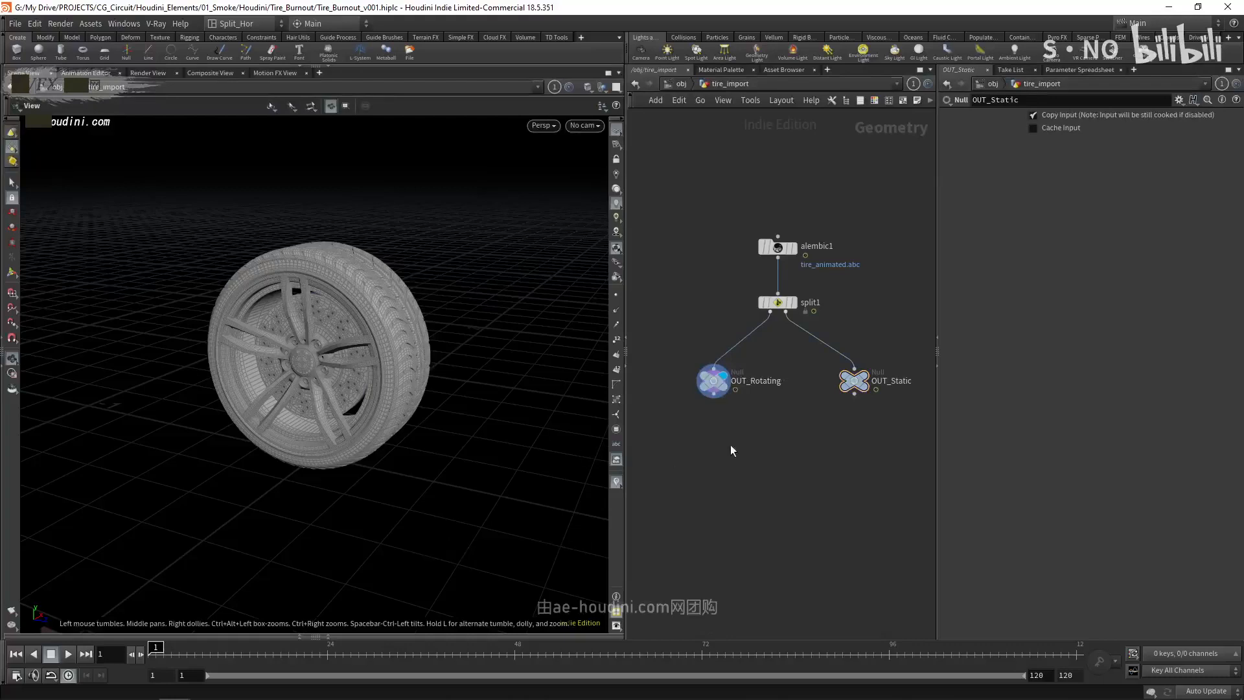
# - Inspect OUT_Rotating's node info and its primitive path, shop_materialpath and group values in the geometry spreadsheet
pyautogui.moveTo(714, 384)
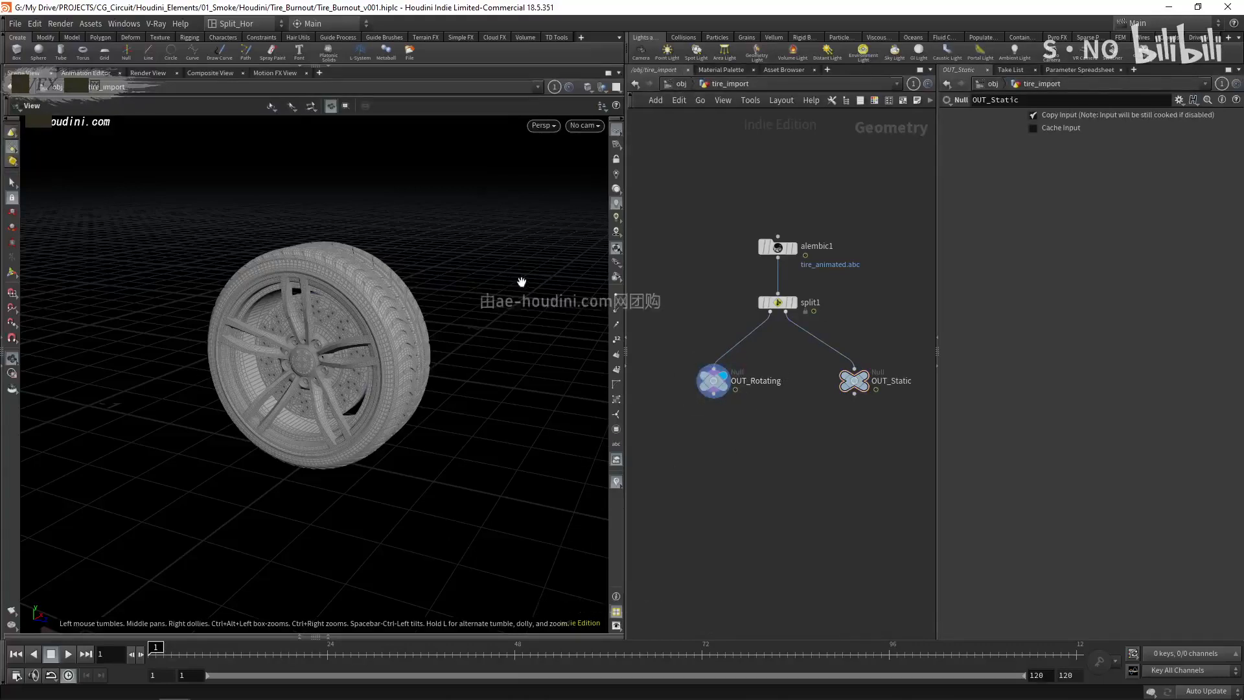
pyautogui.middleClick(713, 380)
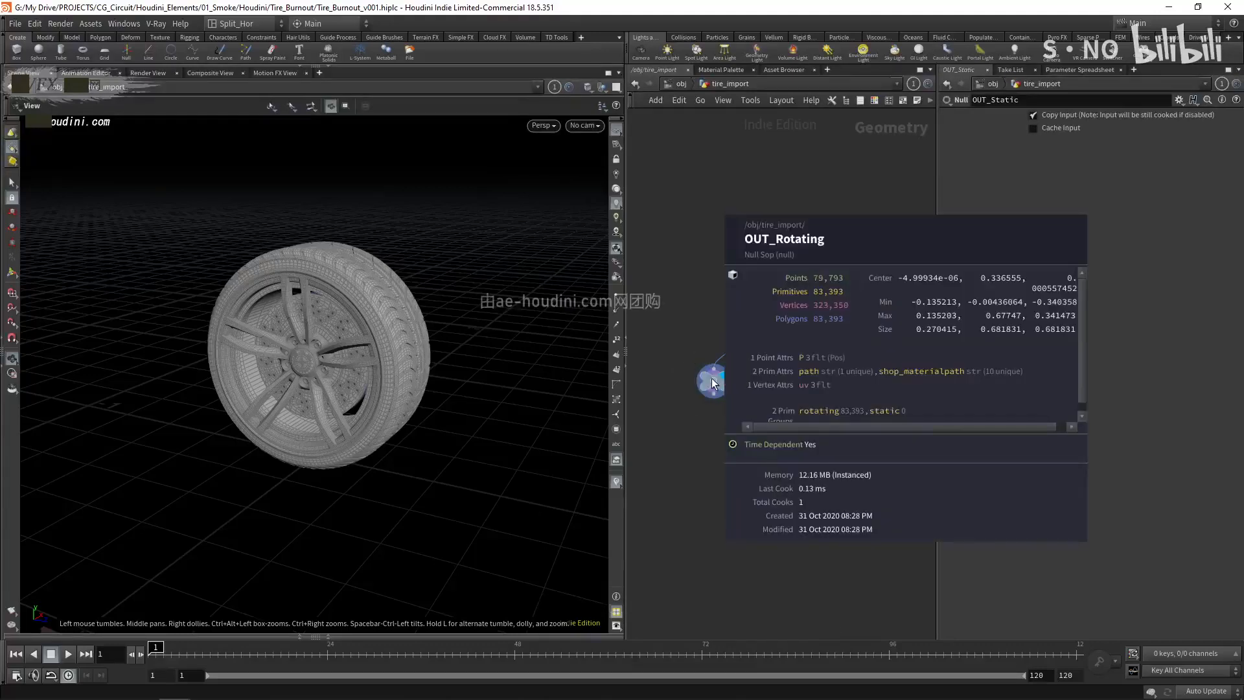
pyautogui.click(342, 633)
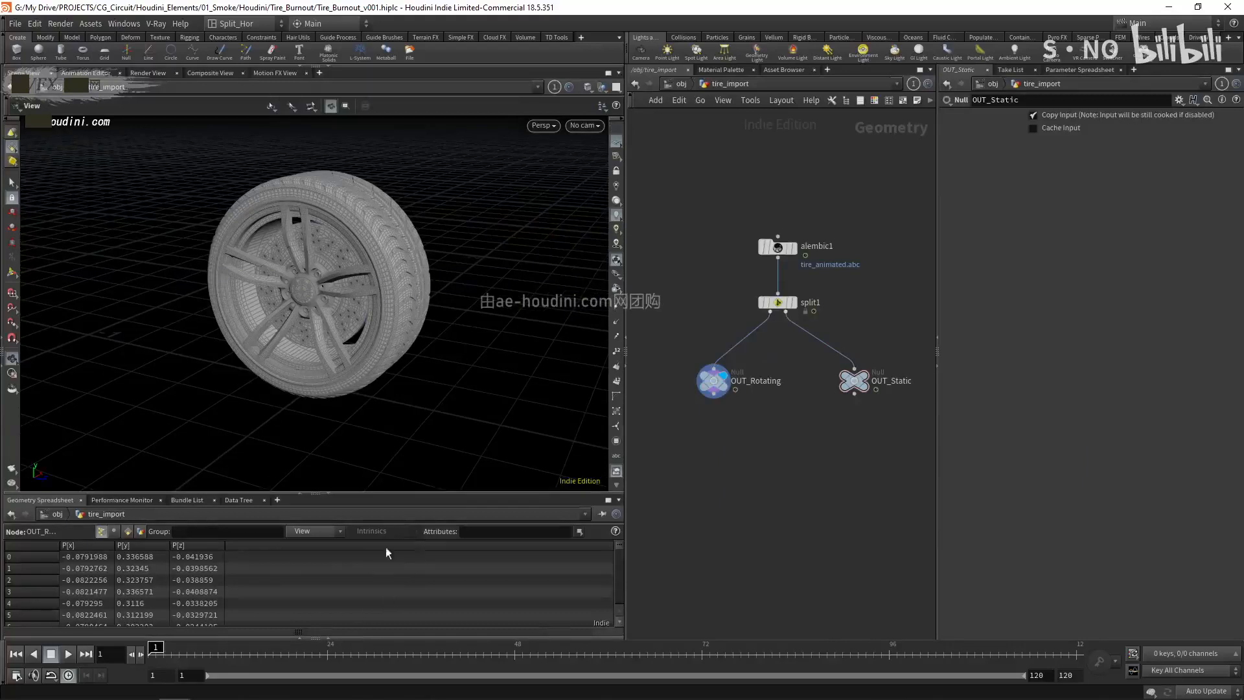
pyautogui.click(128, 532)
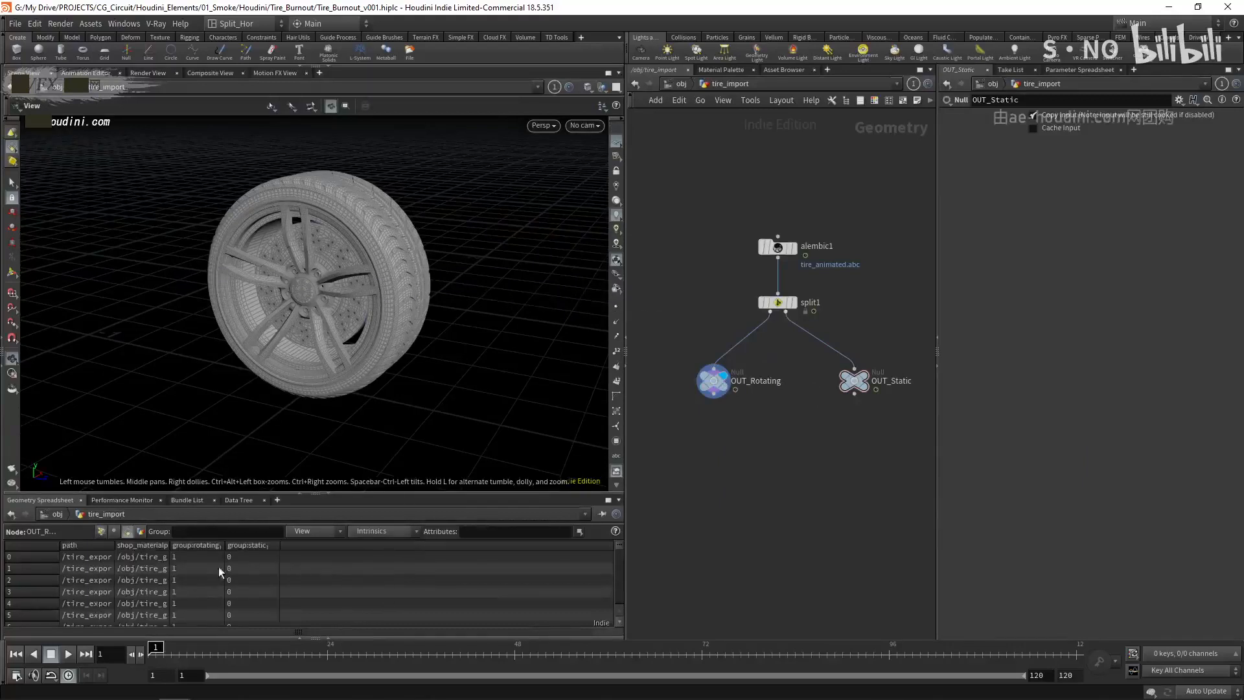
pyautogui.moveTo(156, 543); pyautogui.dragTo(201, 545)
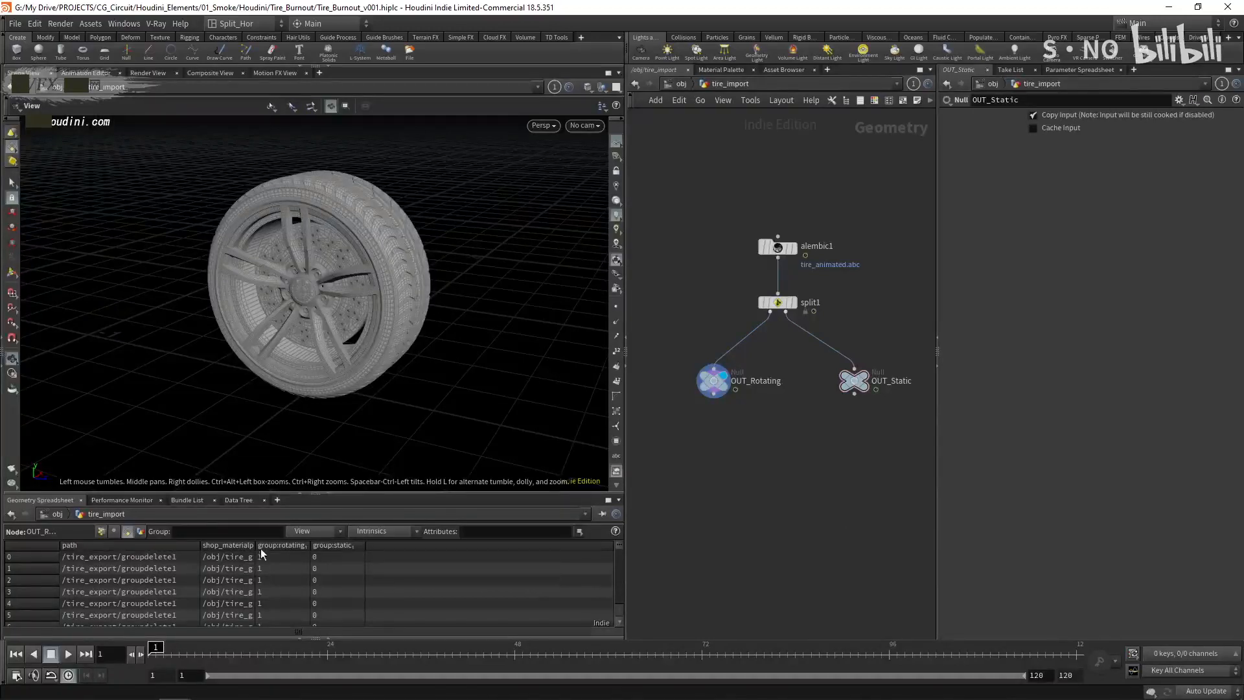
pyautogui.moveTo(257, 545); pyautogui.dragTo(386, 539)
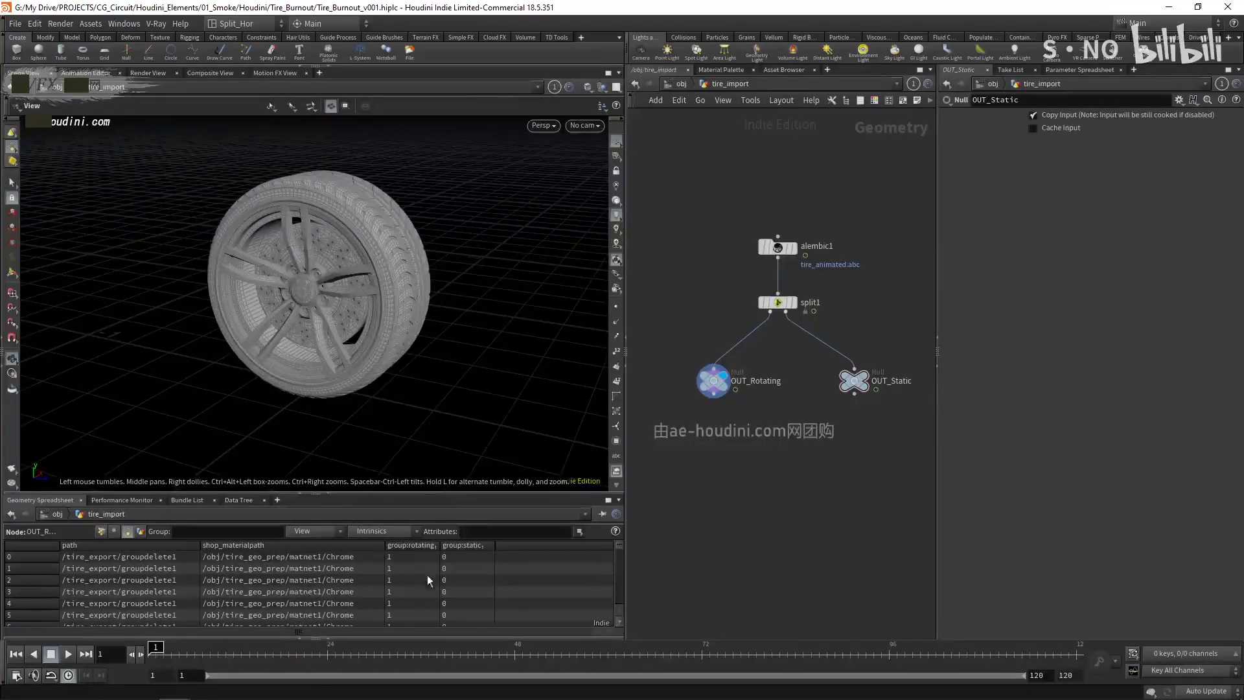
pyautogui.click(100, 530)
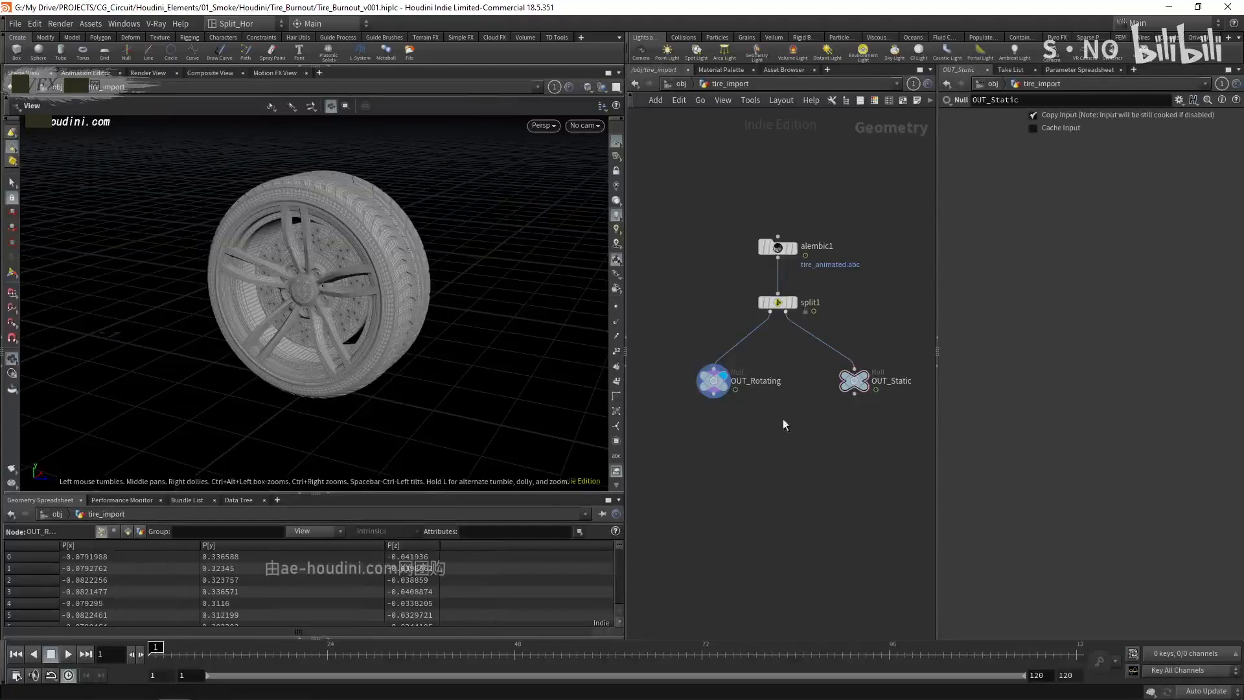
pyautogui.click(330, 495)
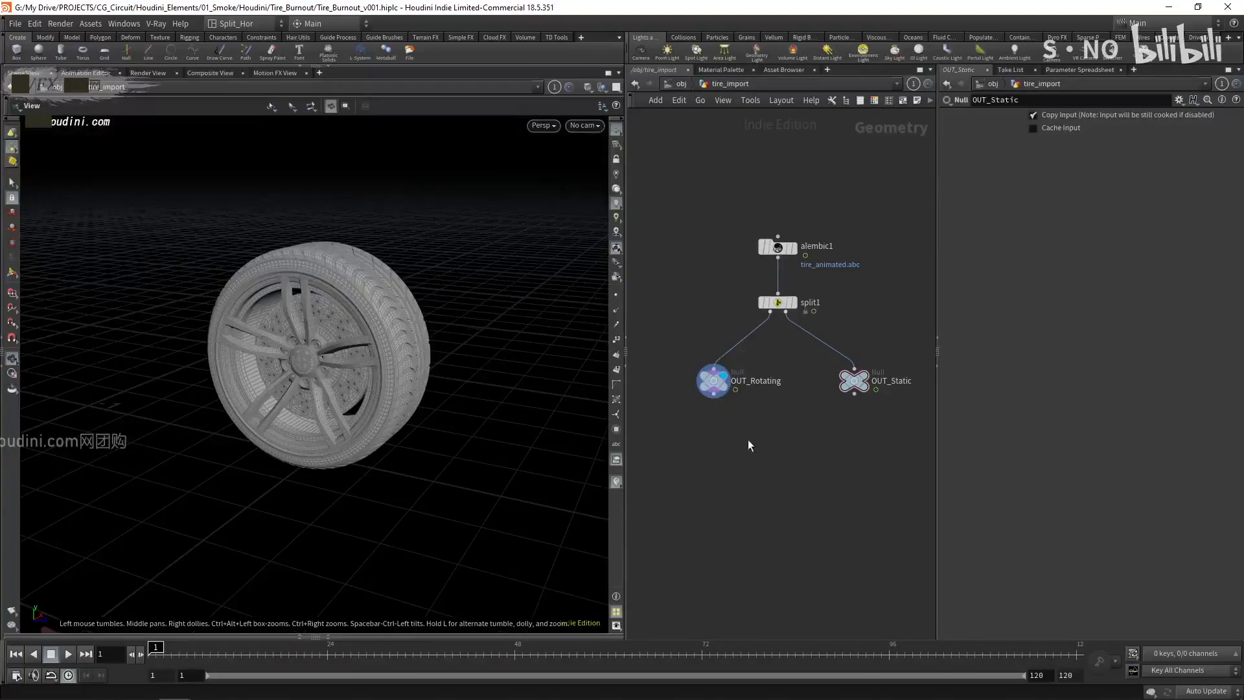
# - Select the Alembic node to review its import settings
pyautogui.moveTo(733, 199); pyautogui.dragTo(830, 260)
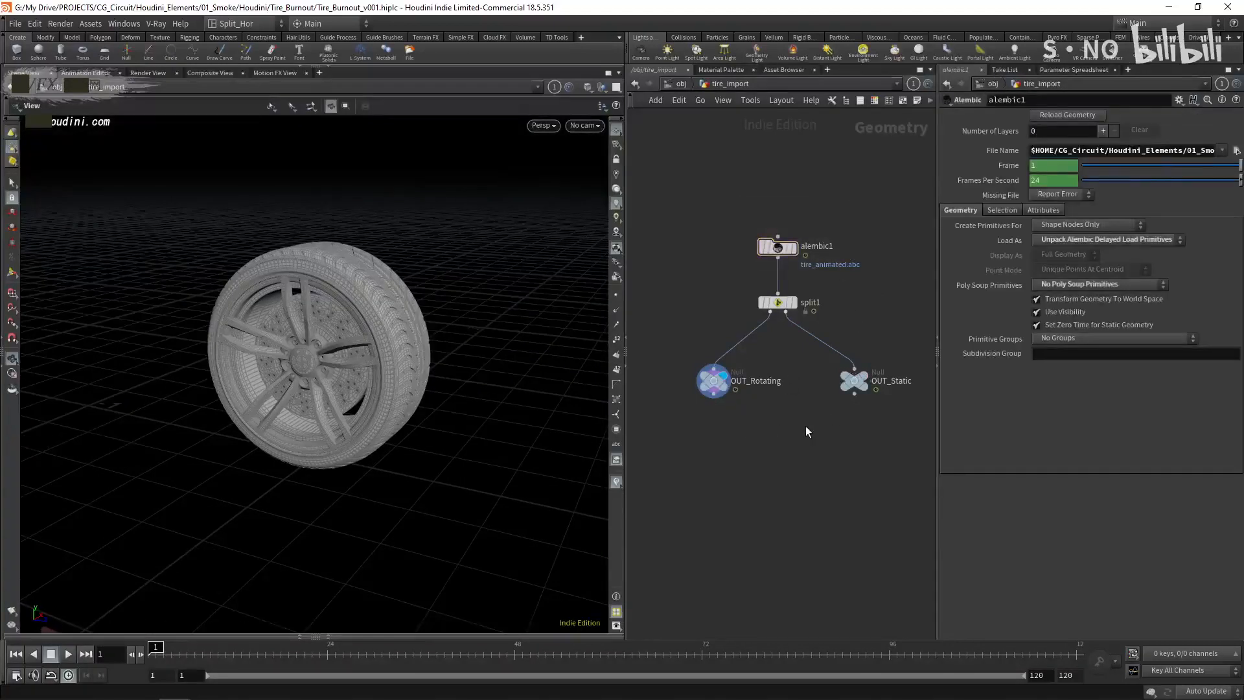
pyautogui.moveTo(722, 188); pyautogui.dragTo(836, 278)
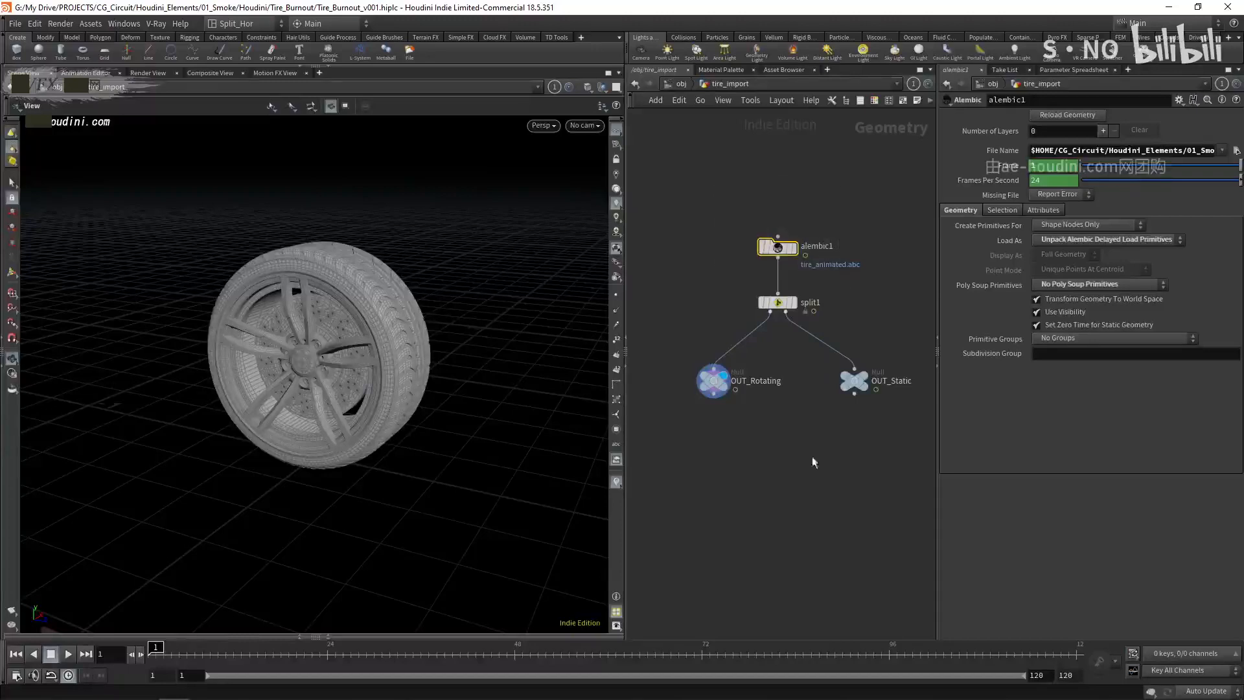
pyautogui.click(787, 478)
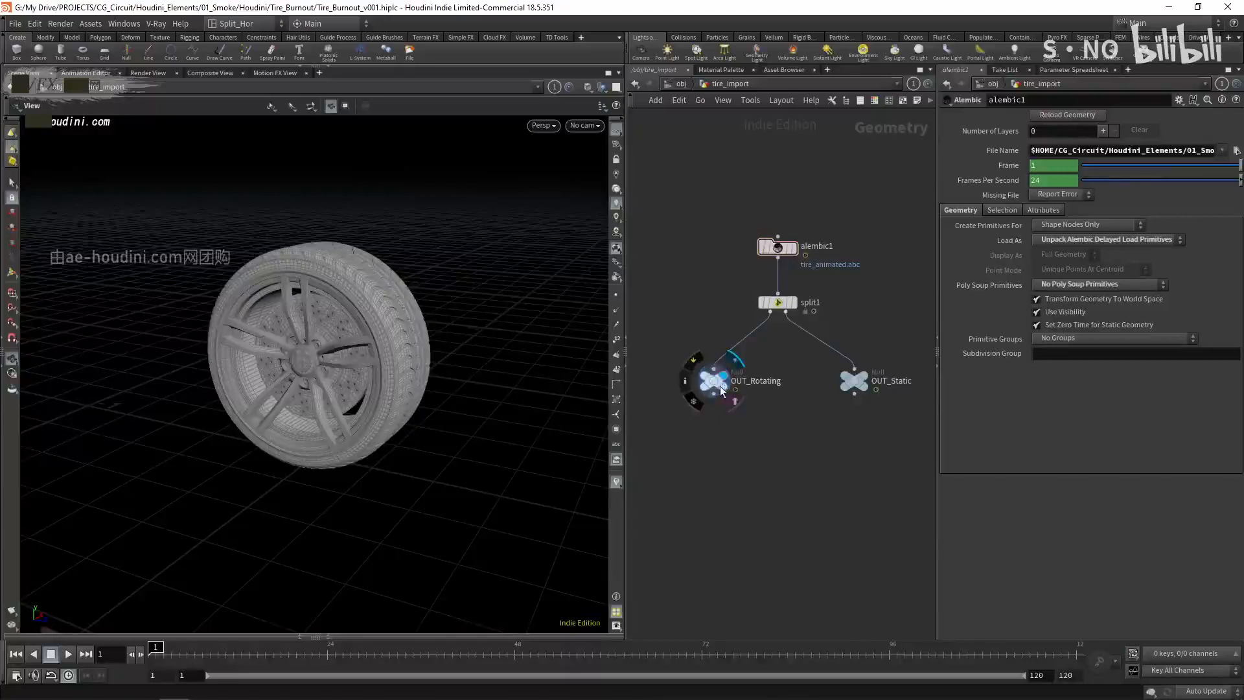
# - Move the OUT_Rotating and OUT_Static nulls slightly closer to the Split node
pyautogui.moveTo(721, 387); pyautogui.dragTo(720, 378)
pyautogui.moveTo(859, 379); pyautogui.dragTo(854, 371)
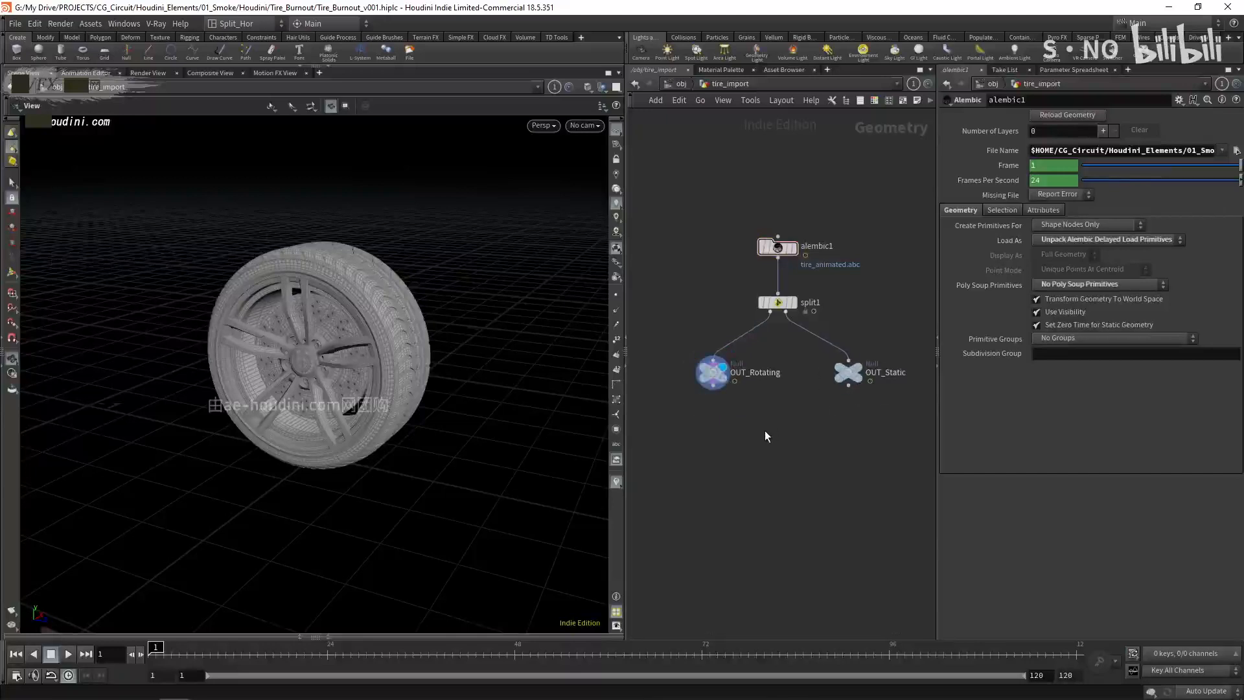